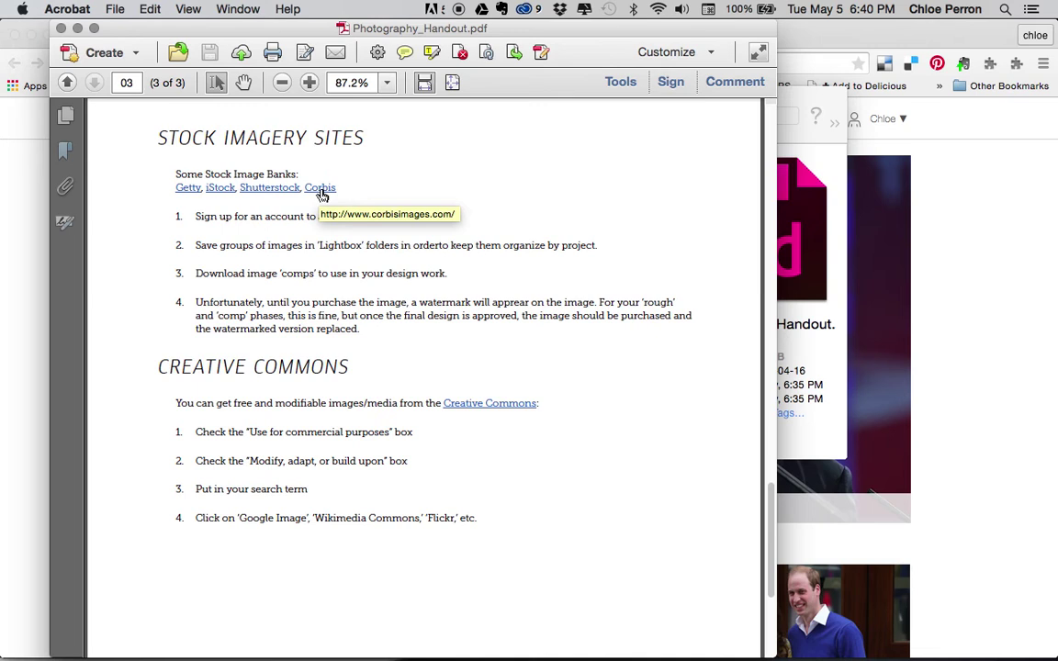
# - Open the Getty stock image site in Chrome from the link in the handout's Stock Imagery Sites section
pyautogui.click(187, 188)
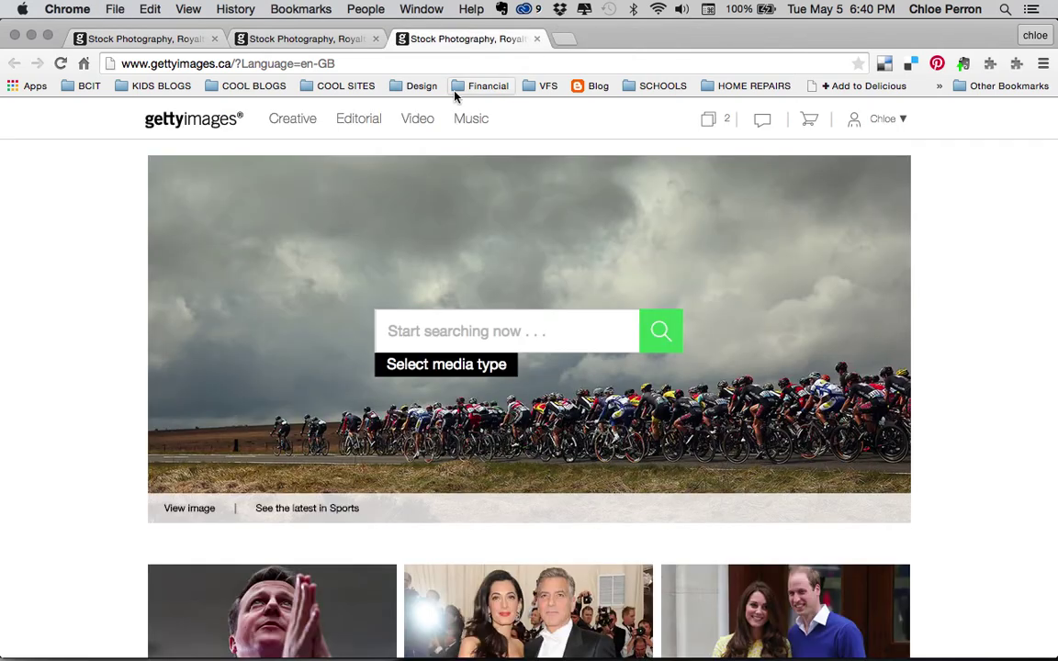
pyautogui.click(882, 129)
pyautogui.scroll(-3, 811, 428)
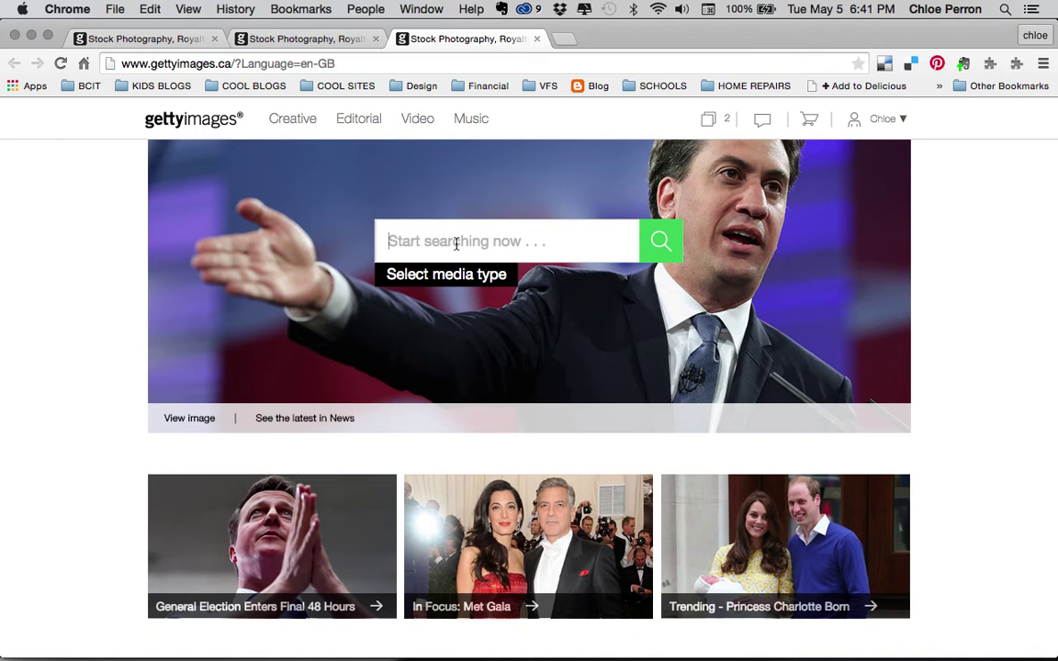
# - Search Getty Images for "woman surfing" and dismiss the notice about the lightbox being converted to a Board
pyautogui.click(456, 243)
pyautogui.write('woman')
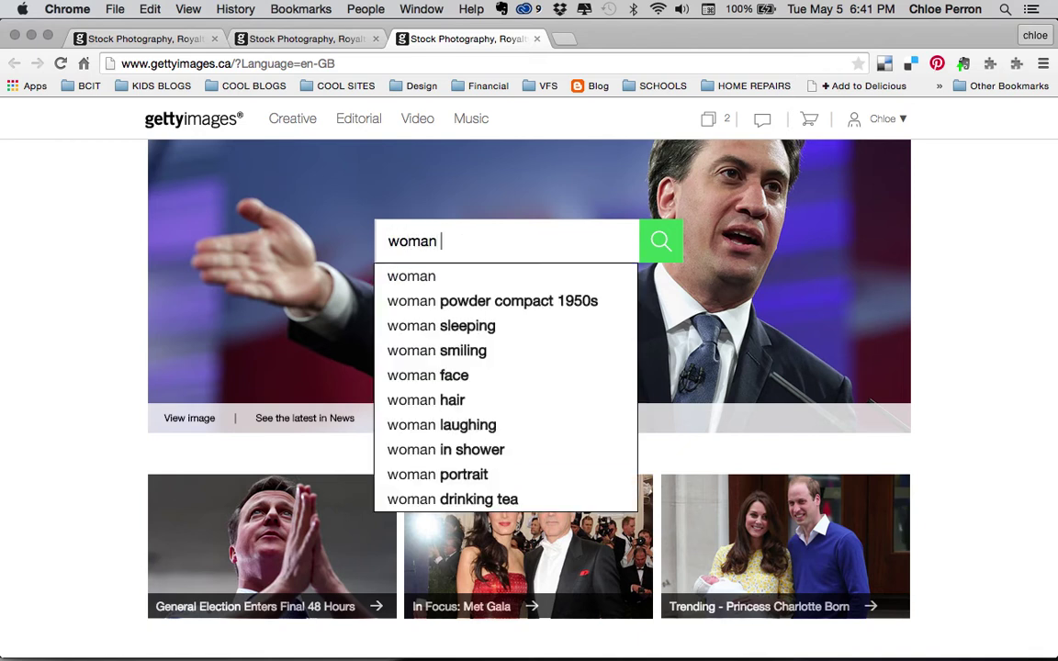
pyautogui.write(' surg')
pyautogui.write('in')
pyautogui.press('BackSpace')
pyautogui.press('BackSpace')
pyautogui.press('BackSpace')
pyautogui.write('fing')
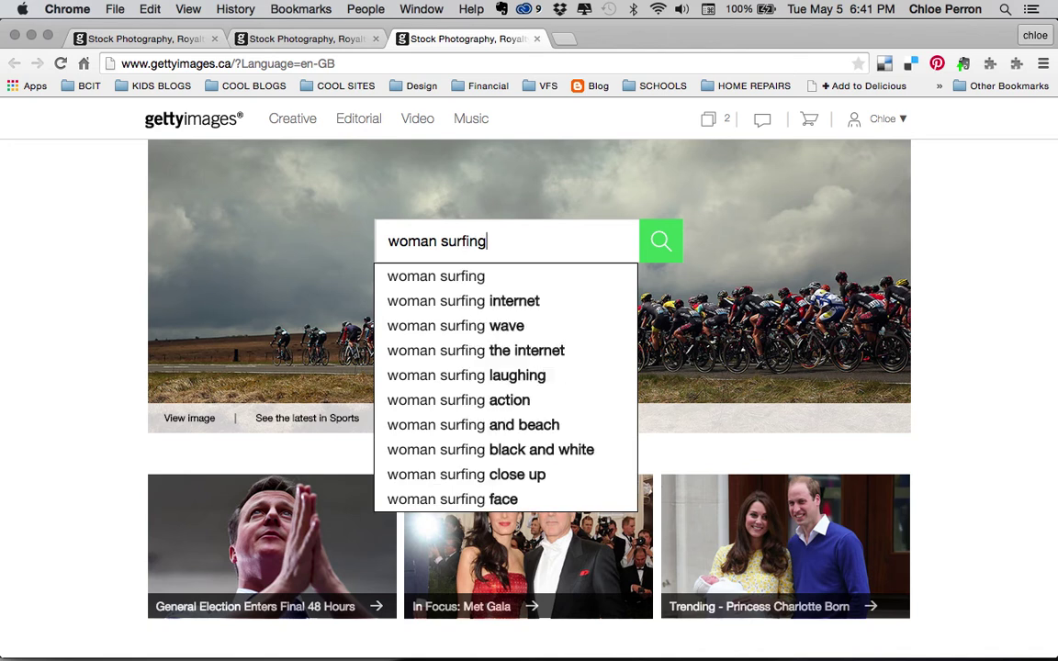
pyautogui.press('Return')
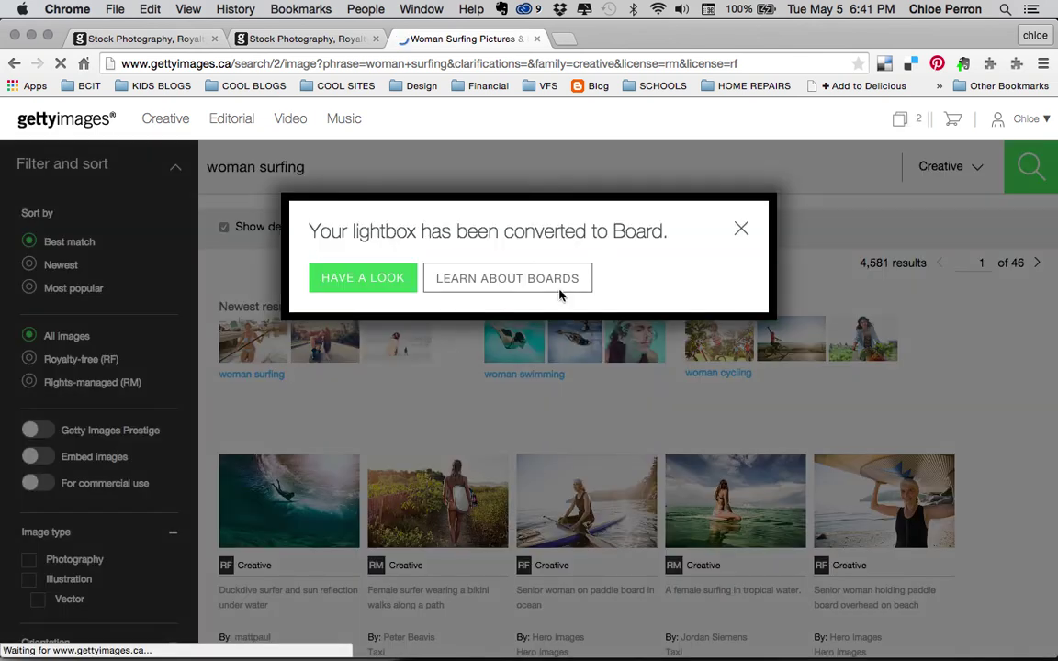
pyautogui.click(742, 230)
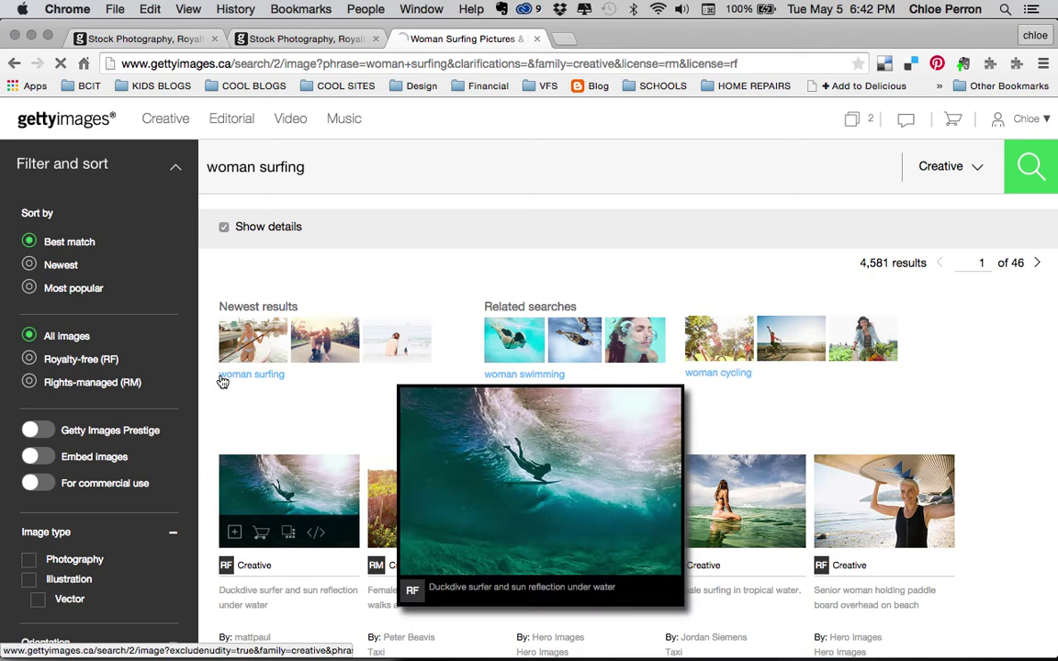
# - Filter the search results to the Photography image type and Horizontal orientation
pyautogui.scroll(-1, 168, 397)
pyautogui.scroll(-2, 168, 397)
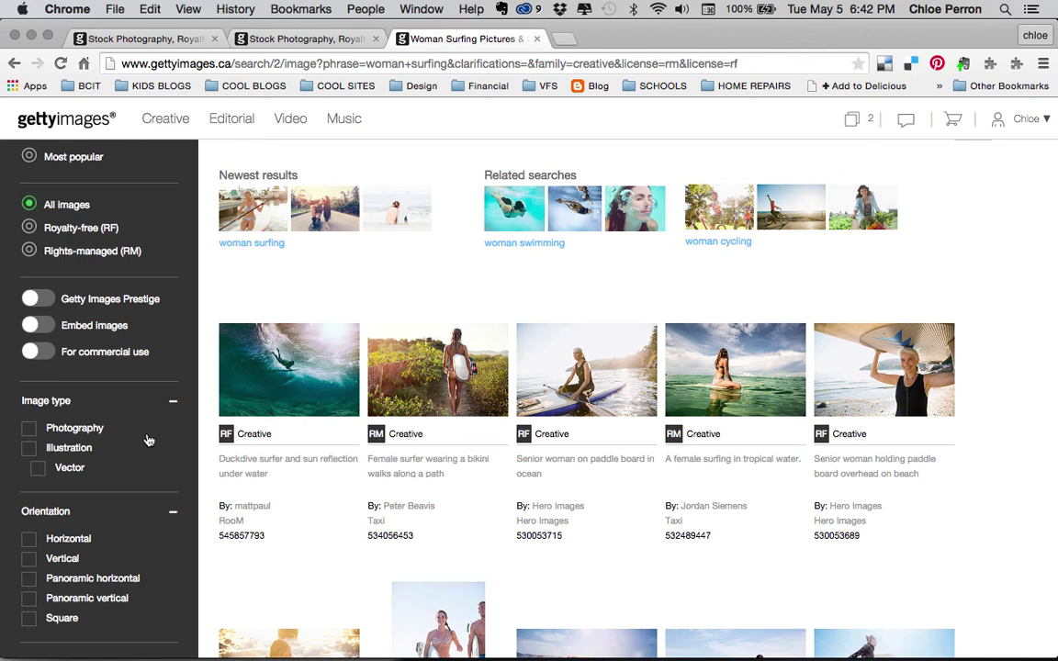
pyautogui.click(30, 429)
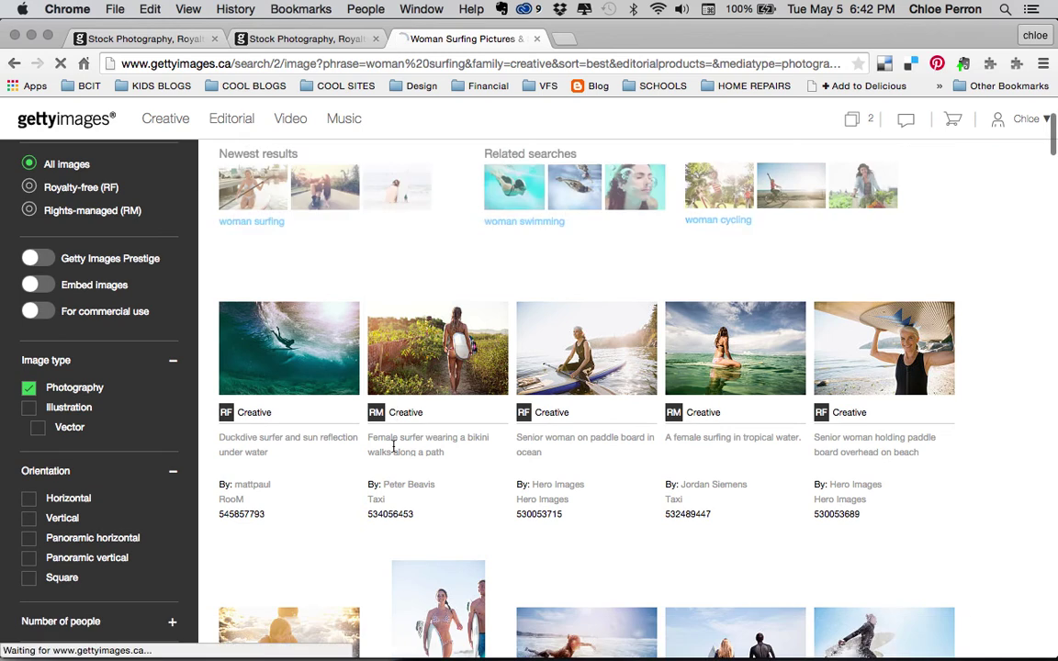
pyautogui.scroll(3, 394, 445)
pyautogui.moveTo(394, 449)
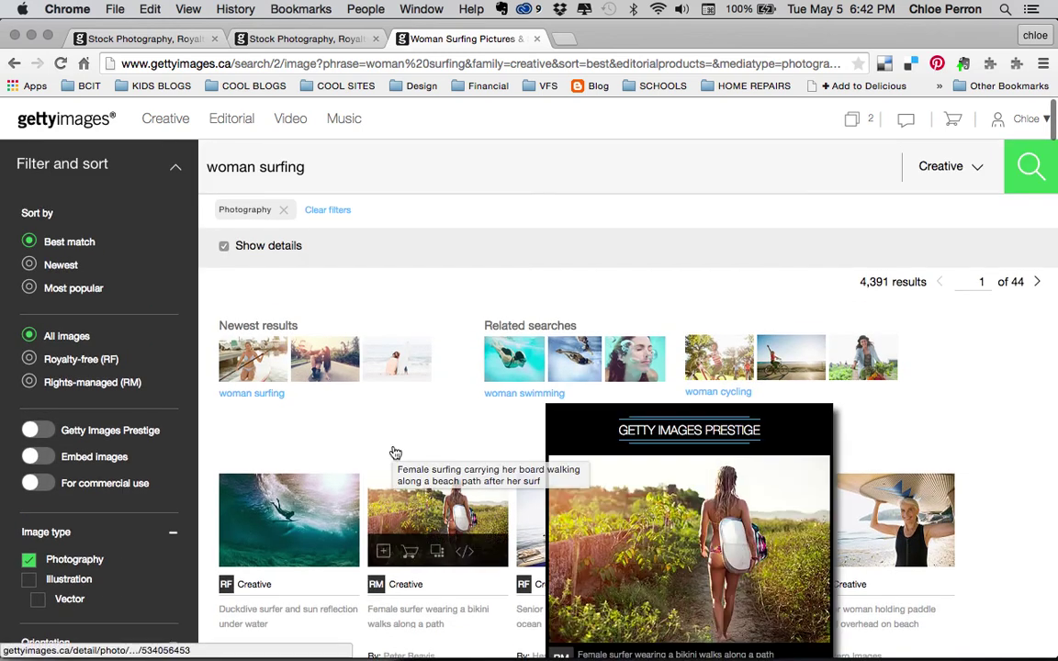
pyautogui.scroll(-5, 395, 450)
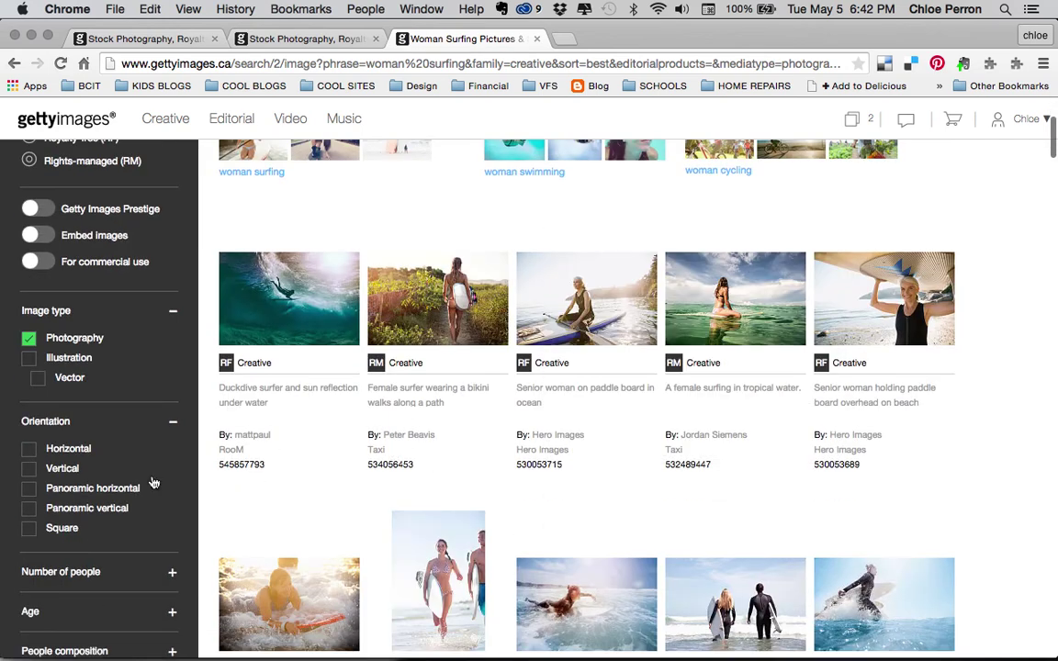
pyautogui.click(30, 450)
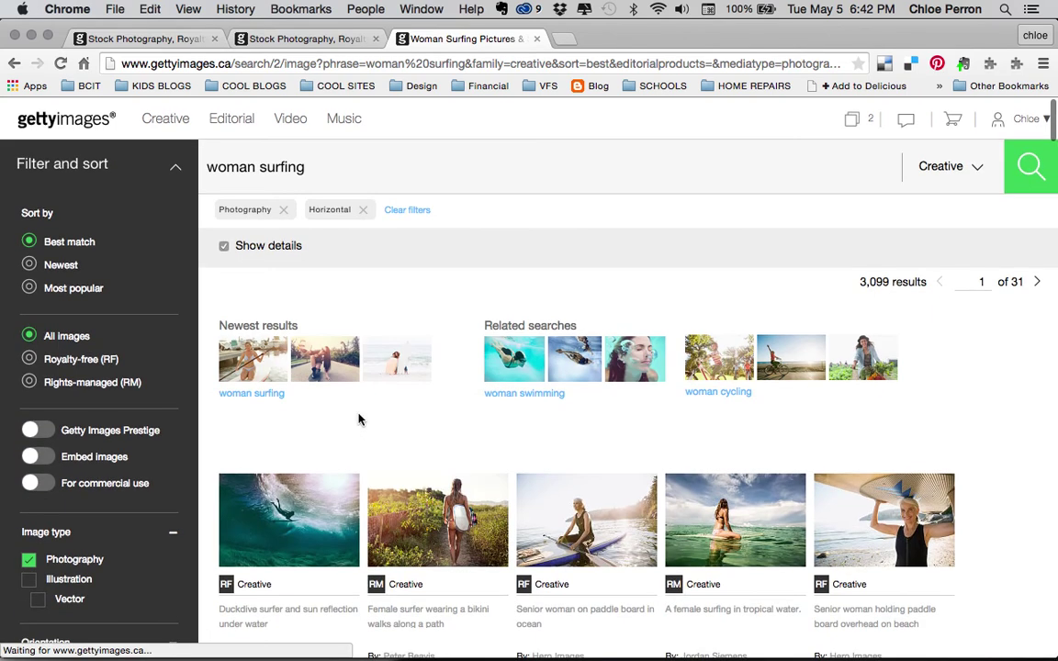
# - Narrow the number of people in the search results to One person
pyautogui.scroll(-2, 359, 419)
pyautogui.scroll(-4, 359, 420)
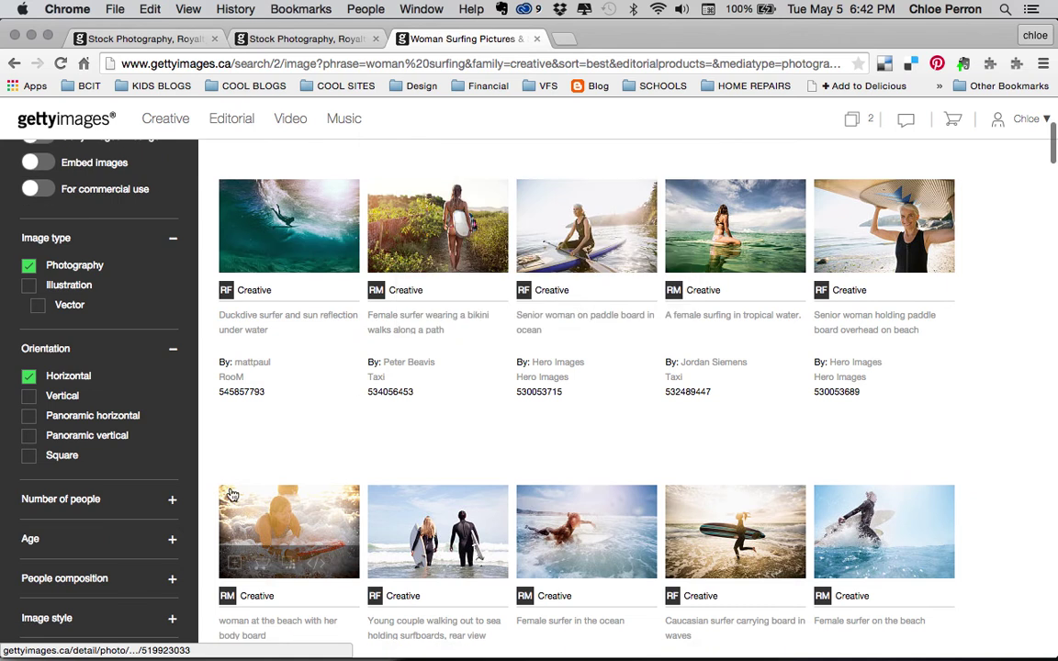
pyautogui.click(172, 500)
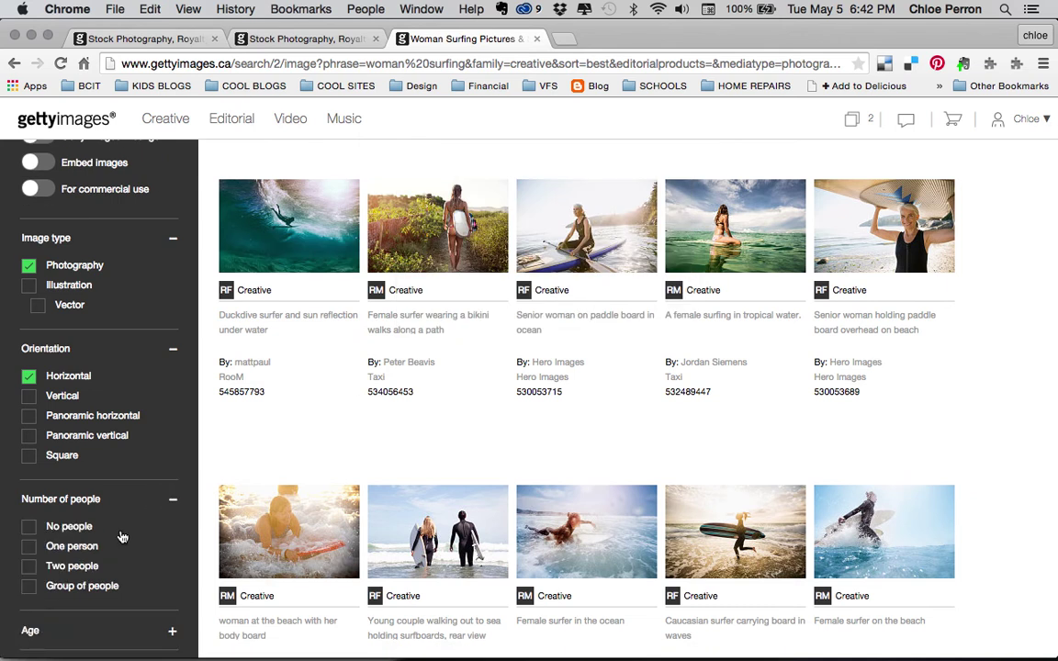
pyautogui.click(30, 548)
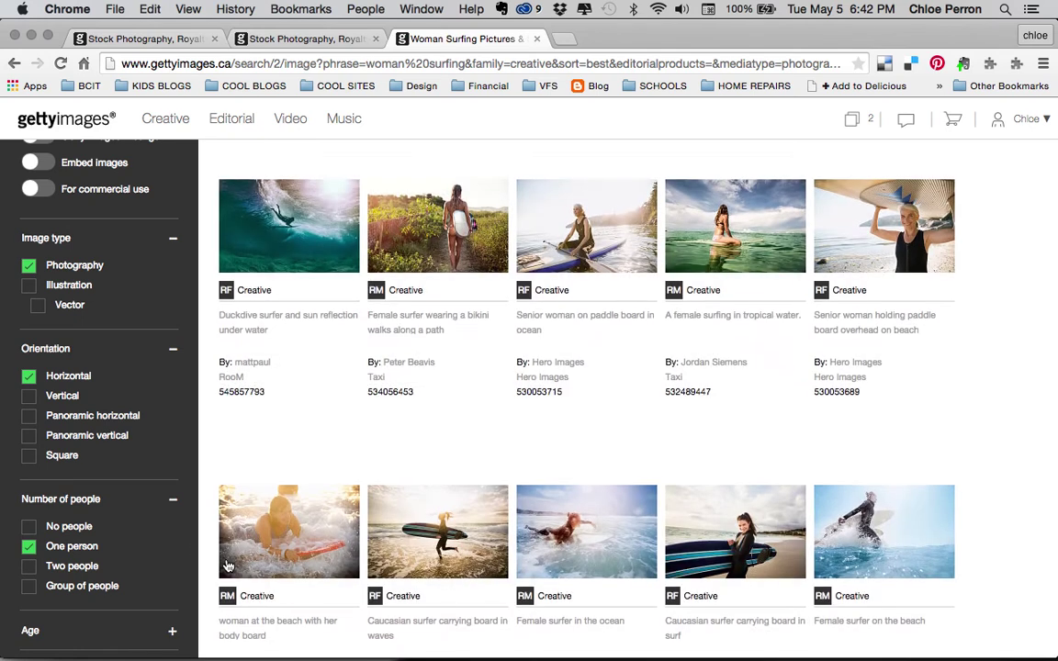
pyautogui.scroll(1, 228, 566)
pyautogui.scroll(4, 377, 405)
pyautogui.scroll(1, 378, 405)
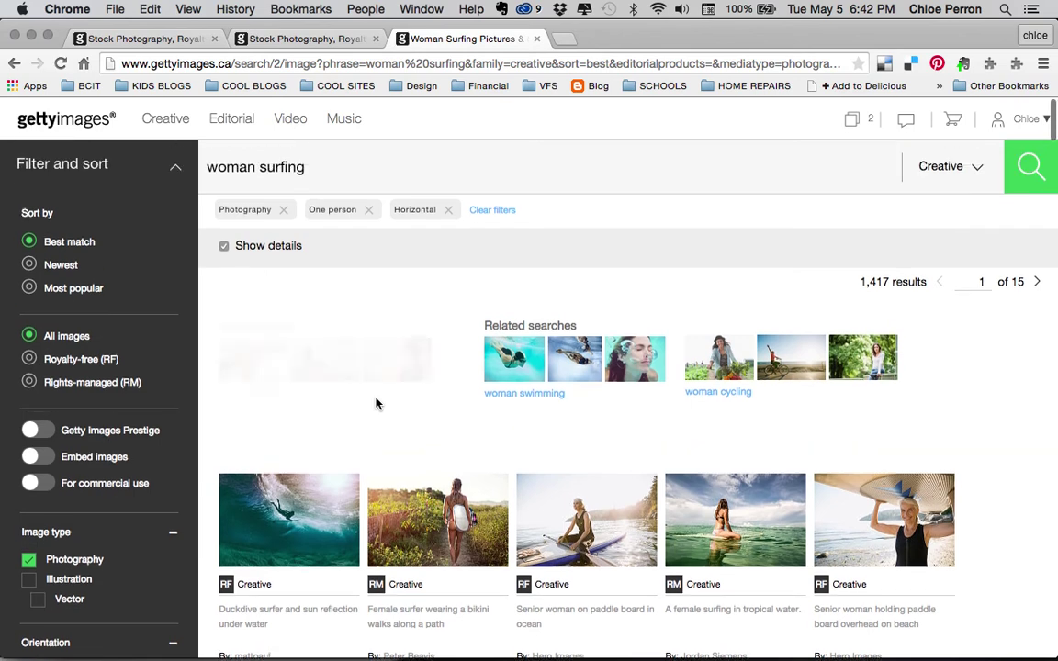
# - Restrict the age of people in the search results to Young adult
pyautogui.scroll(-8, 378, 405)
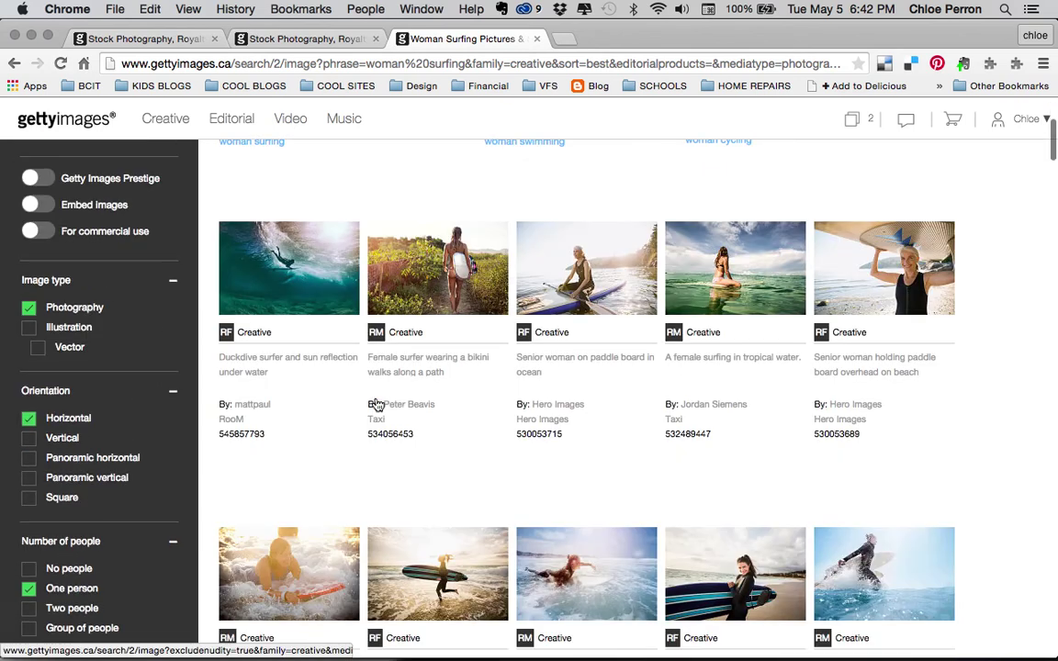
pyautogui.scroll(-2, 378, 405)
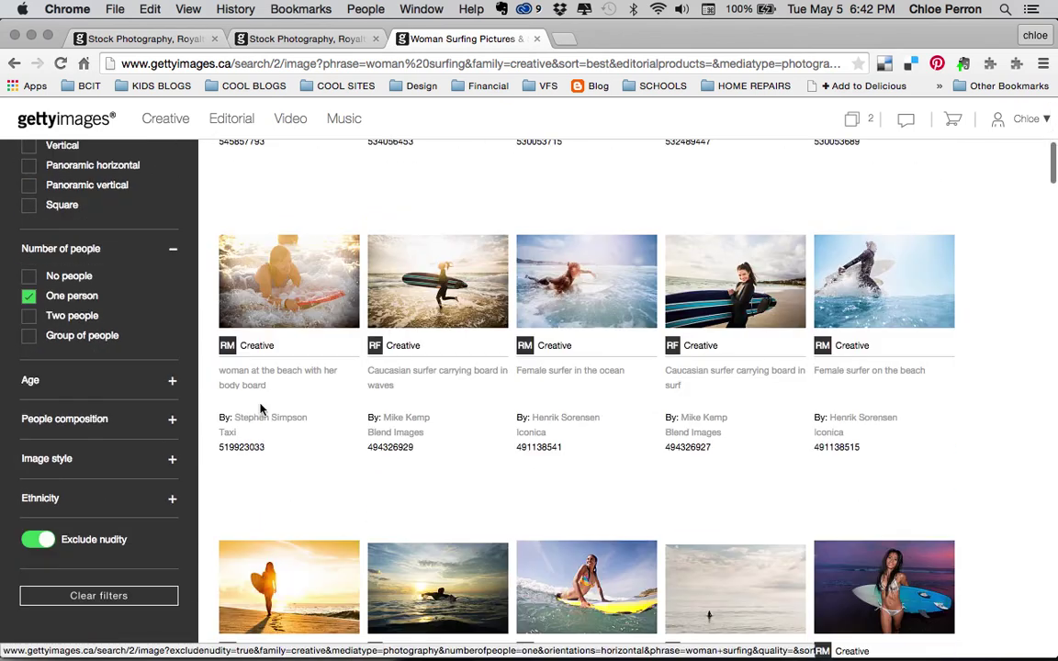
pyautogui.click(171, 384)
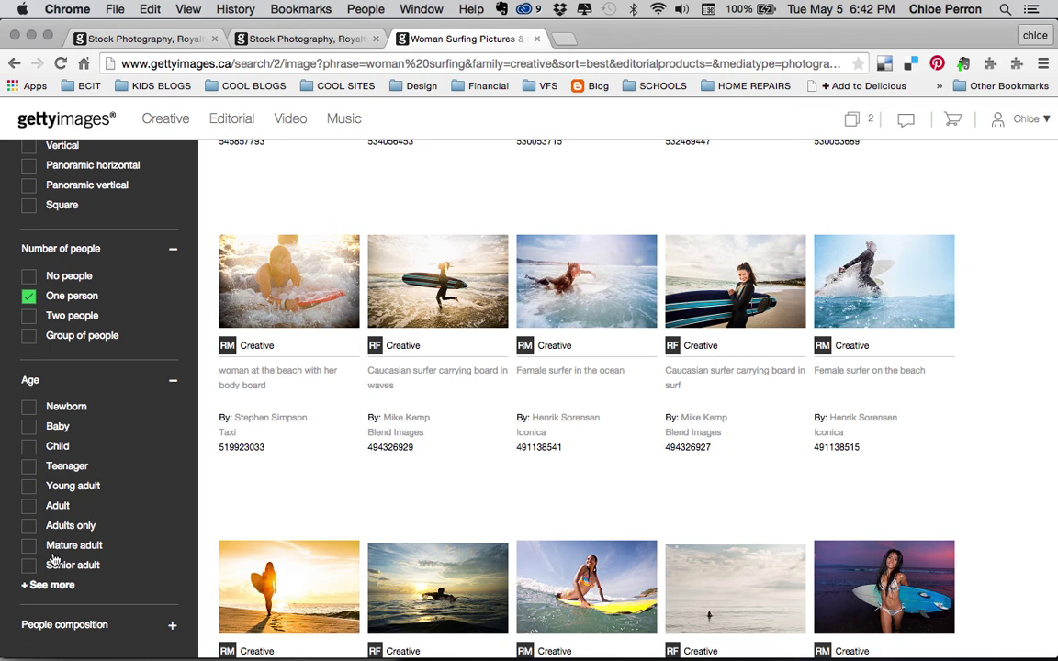
pyautogui.click(31, 486)
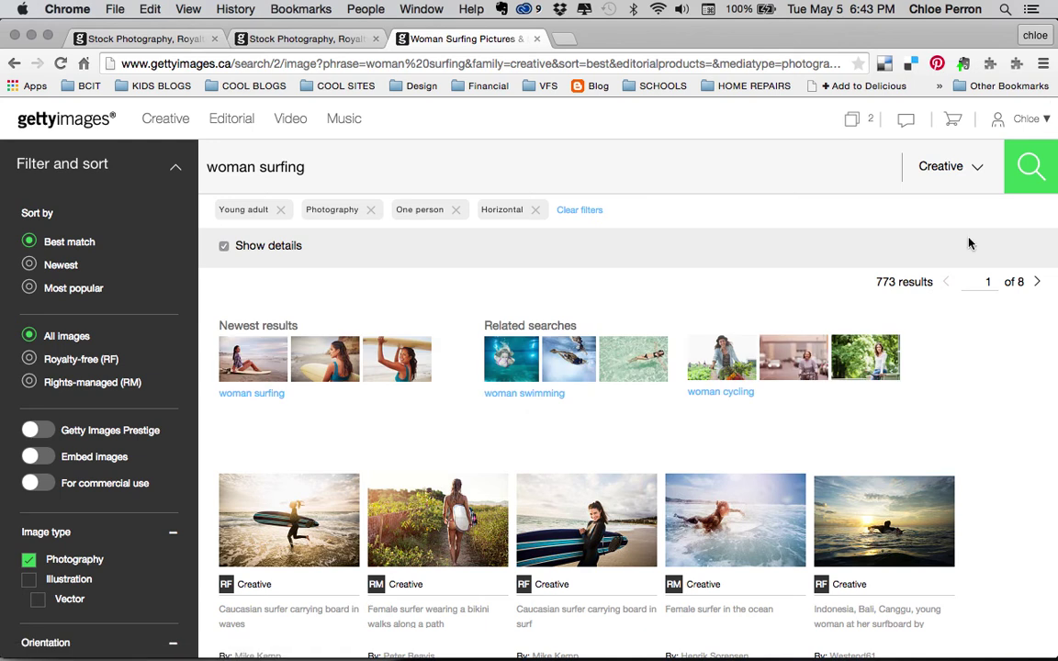
# - Browse the filtered woman surfing photos and preview several thumbnails at larger size to compare candidate images
pyautogui.scroll(-1, 873, 437)
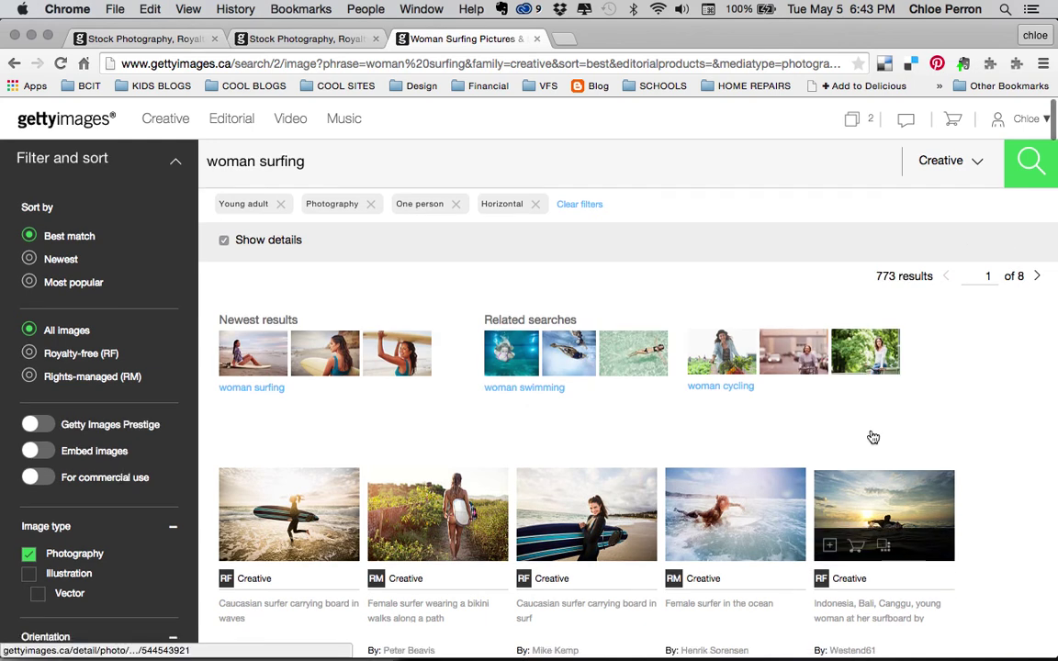
pyautogui.scroll(-5, 874, 437)
pyautogui.moveTo(746, 380)
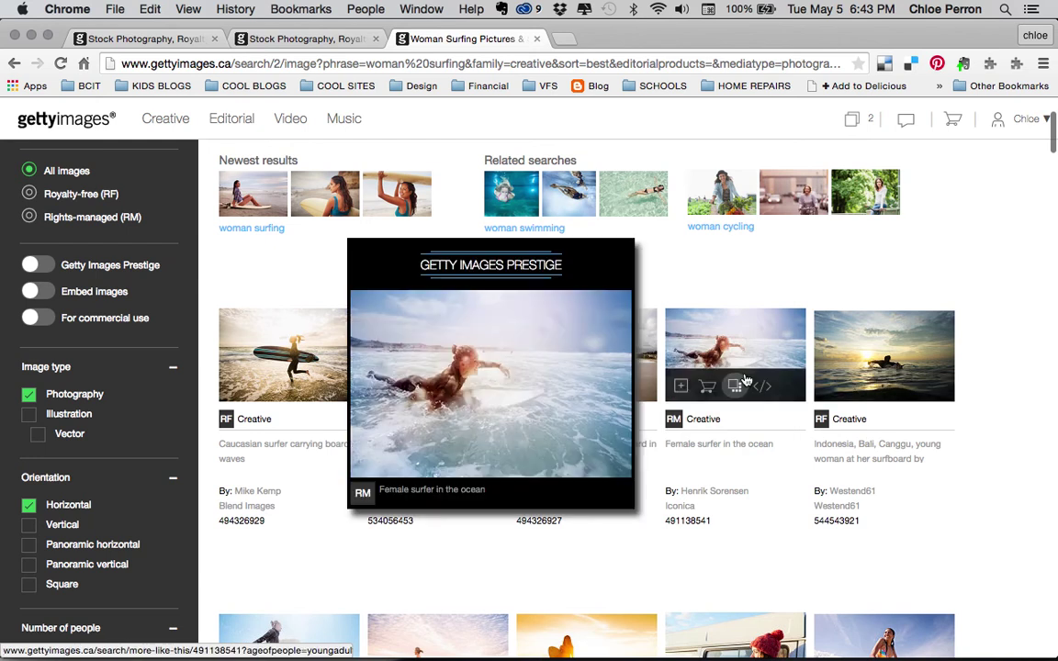
pyautogui.moveTo(581, 365)
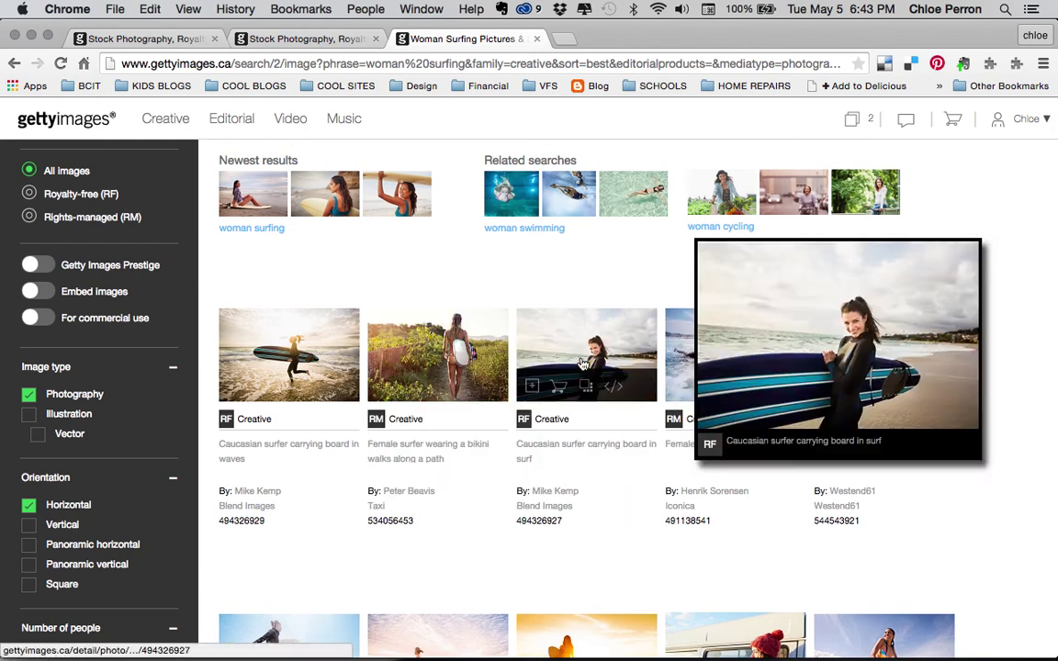
pyautogui.moveTo(478, 363)
pyautogui.scroll(-3, 487, 362)
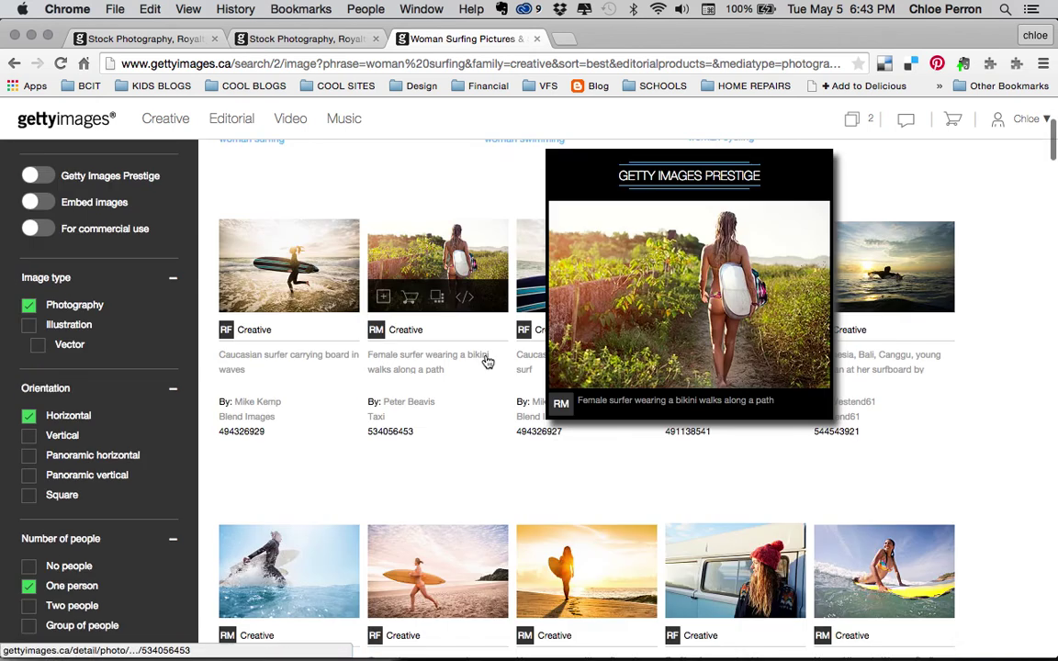
pyautogui.scroll(-1, 488, 362)
pyautogui.scroll(-8, 488, 361)
pyautogui.moveTo(588, 400)
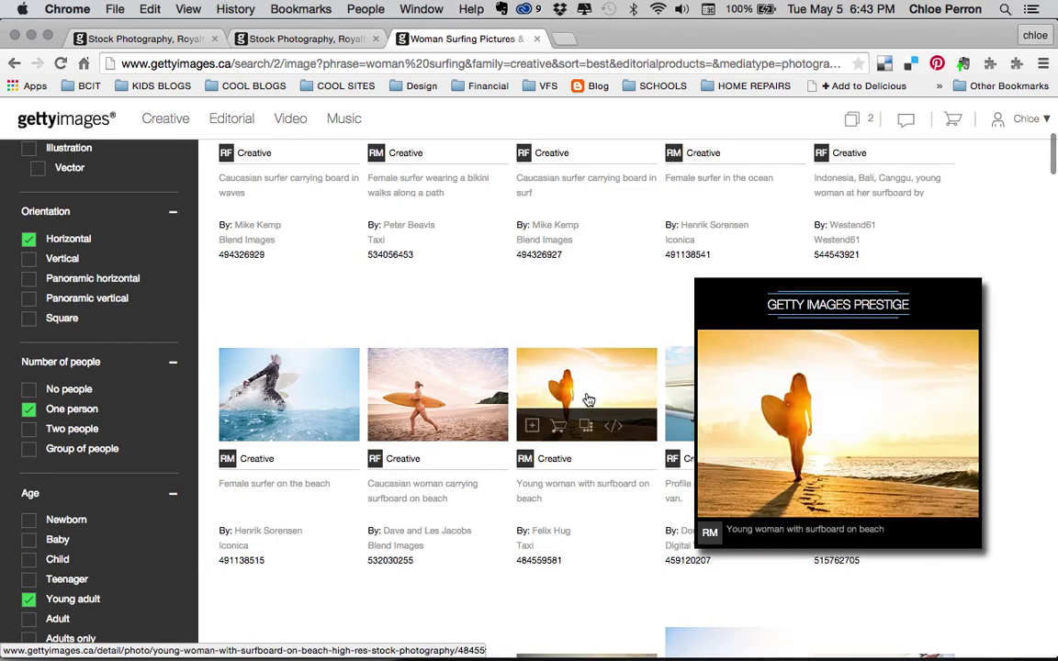
pyautogui.scroll(-8, 588, 400)
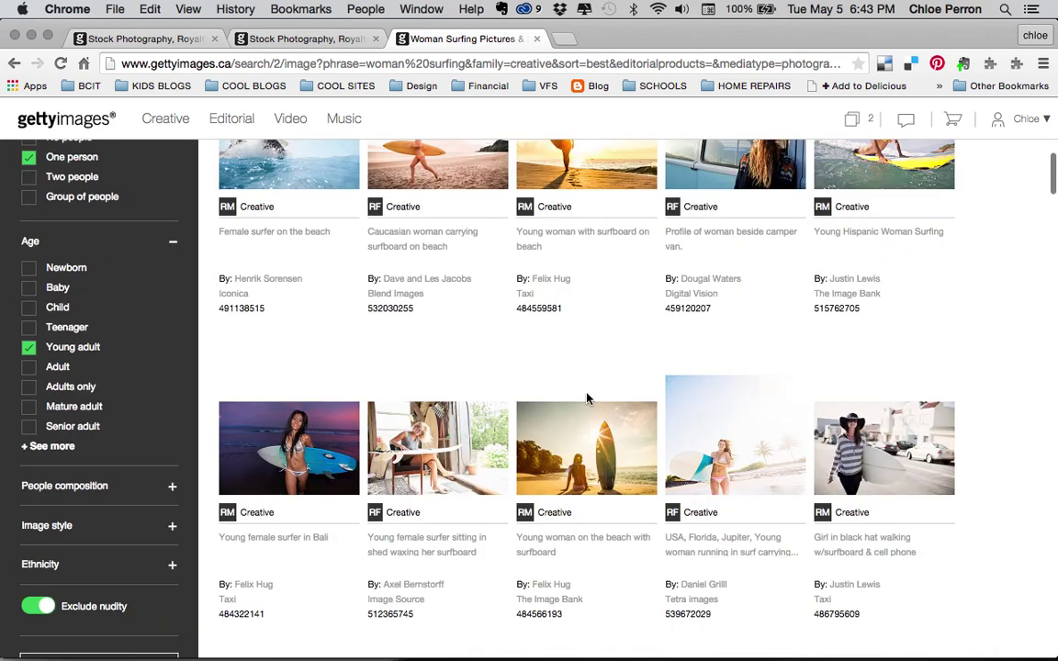
pyautogui.moveTo(320, 361)
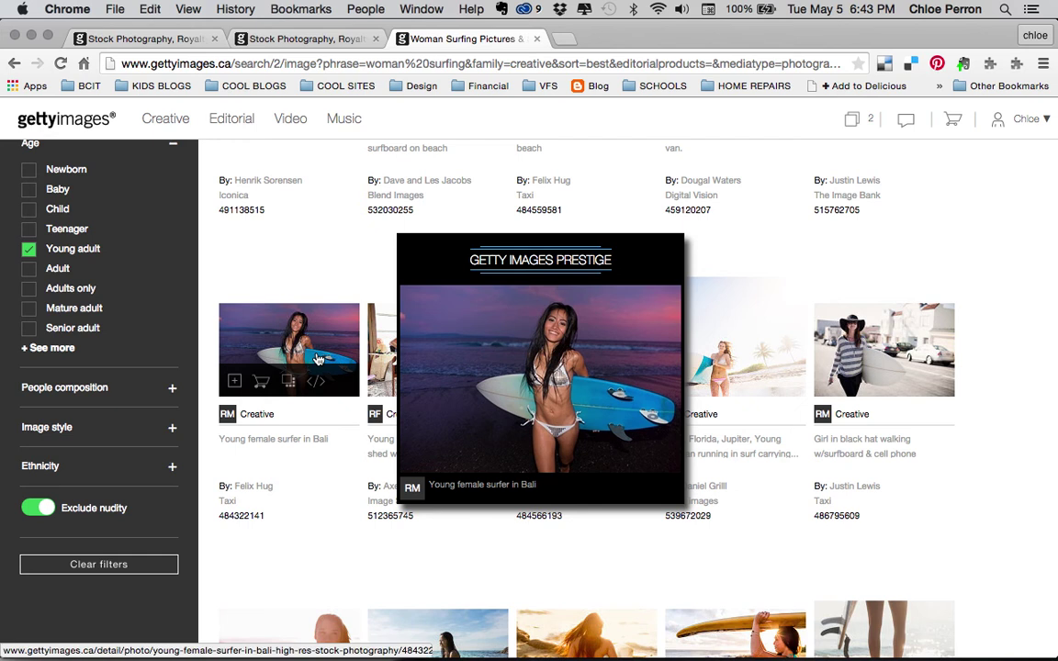
pyautogui.moveTo(903, 359)
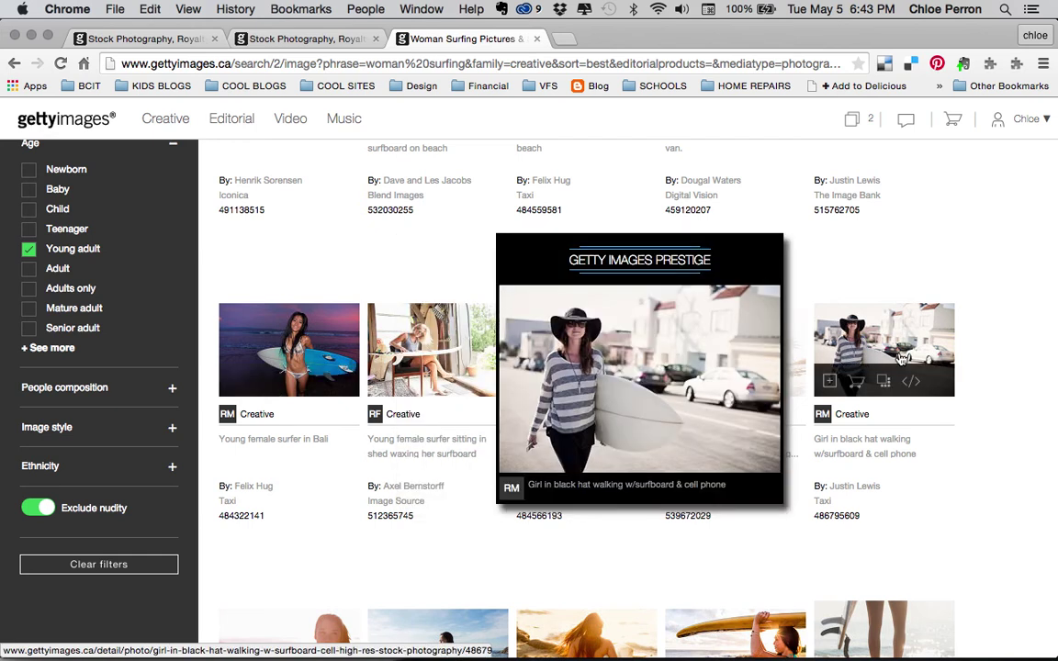
pyautogui.scroll(-8, 900, 358)
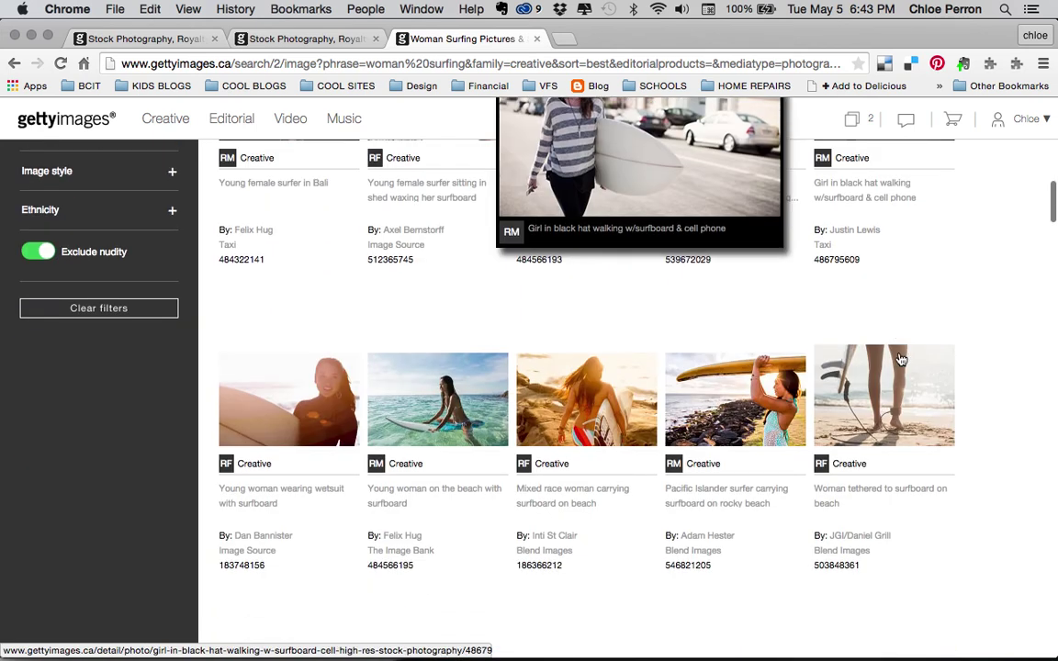
pyautogui.moveTo(878, 410)
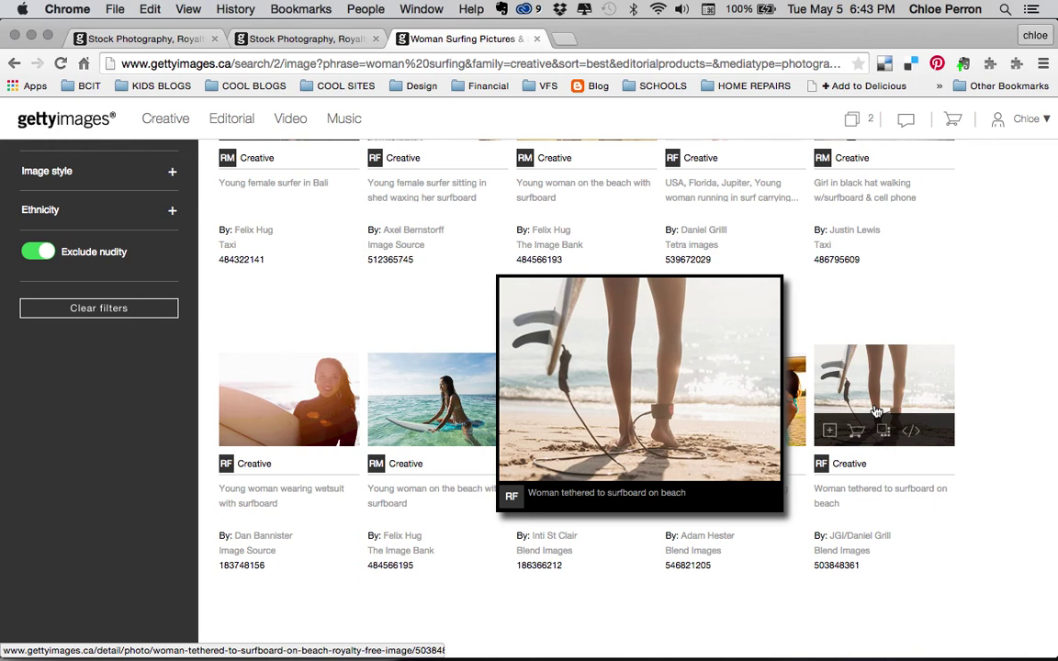
pyautogui.scroll(-2, 905, 473)
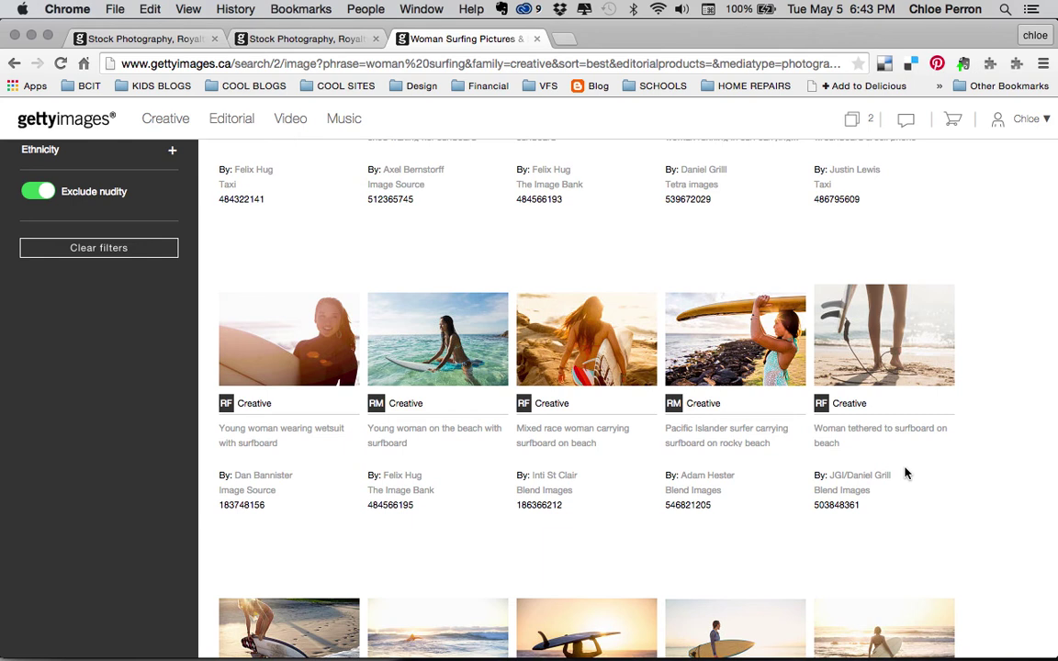
pyautogui.scroll(-2, 905, 473)
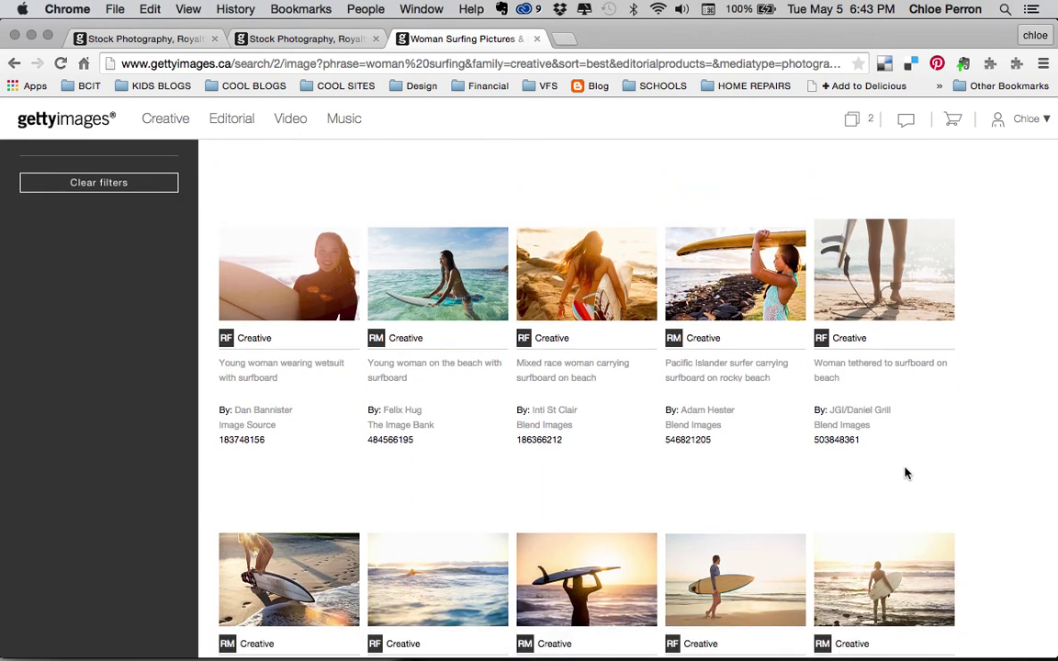
pyautogui.scroll(15, 905, 473)
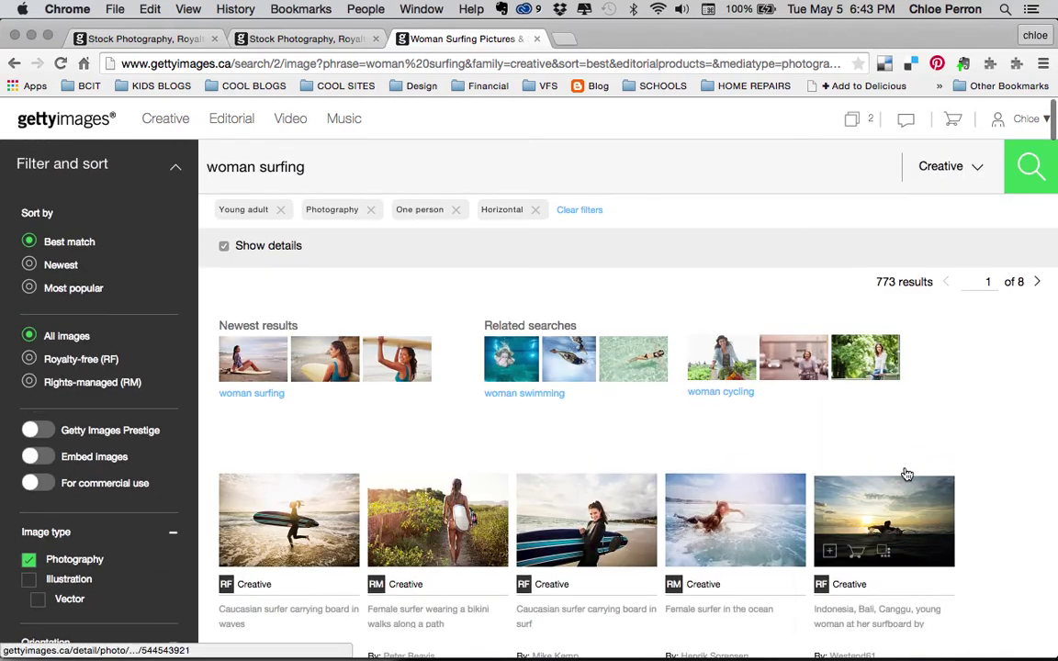
pyautogui.moveTo(907, 474)
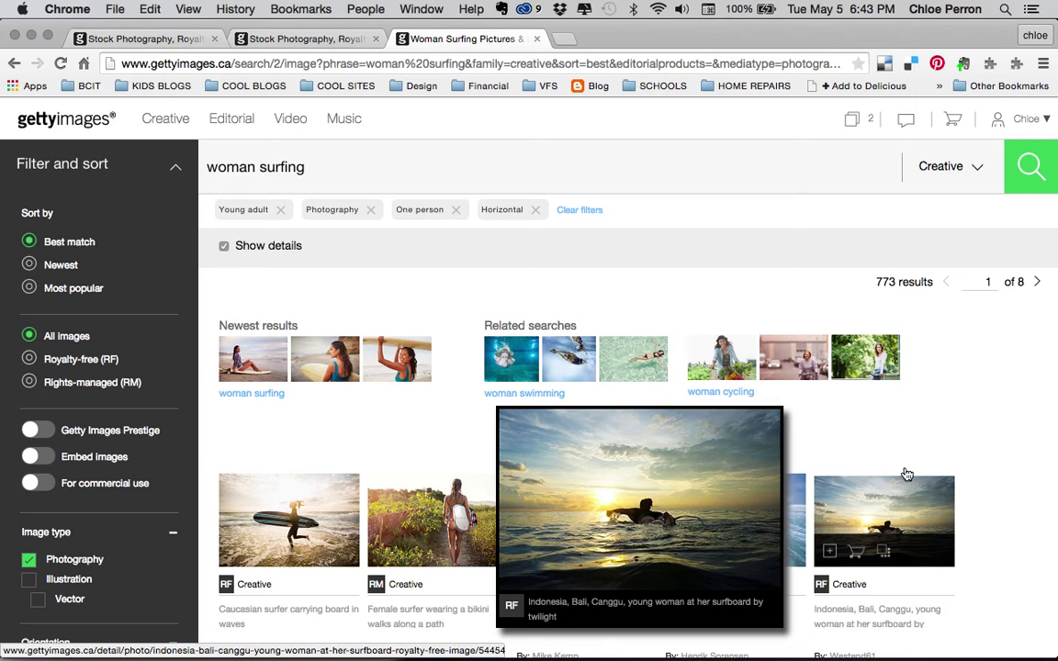
pyautogui.scroll(-5, 915, 488)
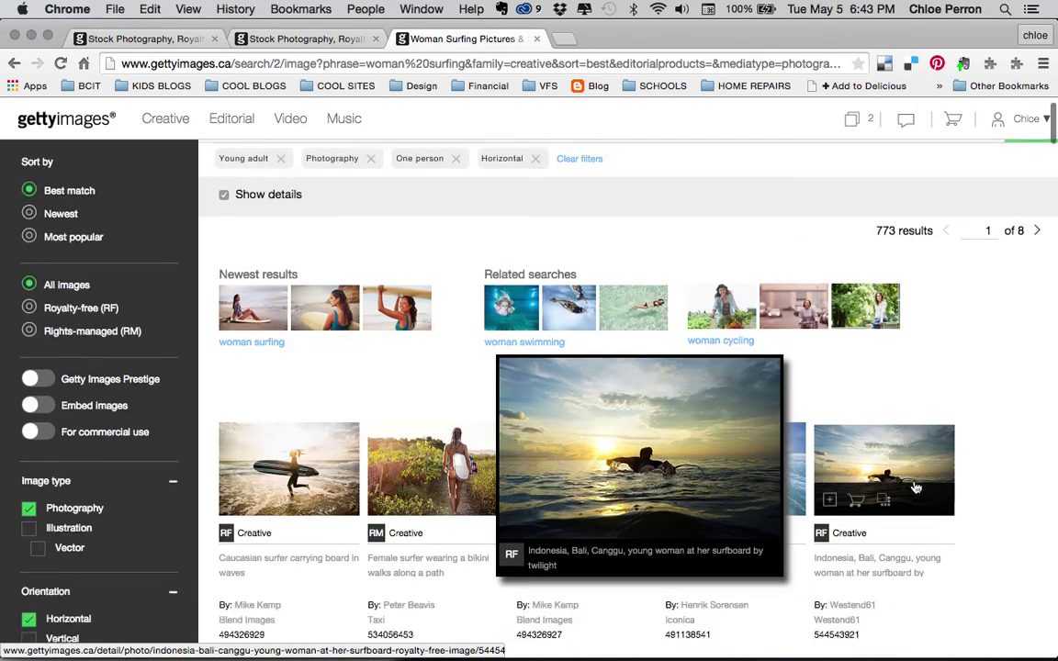
pyautogui.scroll(-6, 916, 488)
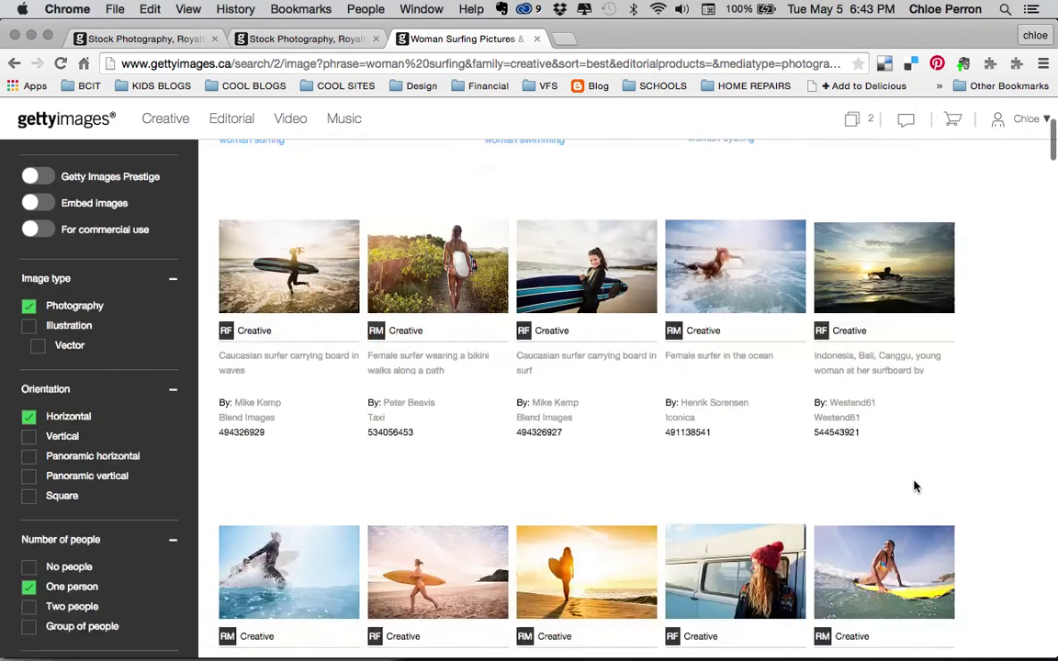
# - Look through further woman surfing results and preview the photo of the girl in a black hat, checking its thumbnail options
pyautogui.scroll(-4, 916, 481)
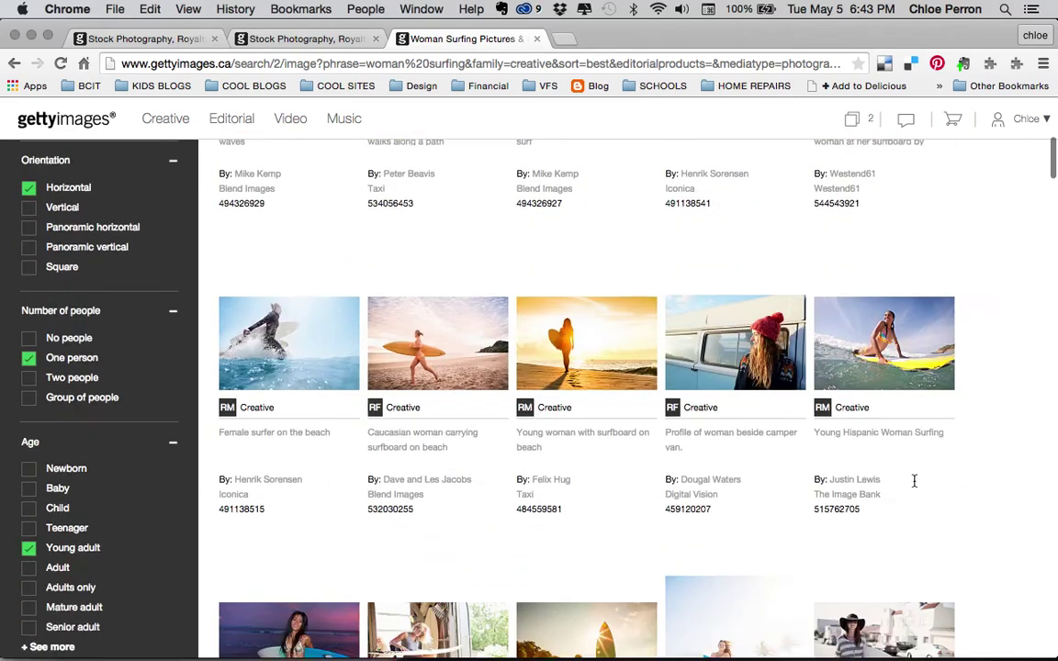
pyautogui.scroll(-2, 916, 488)
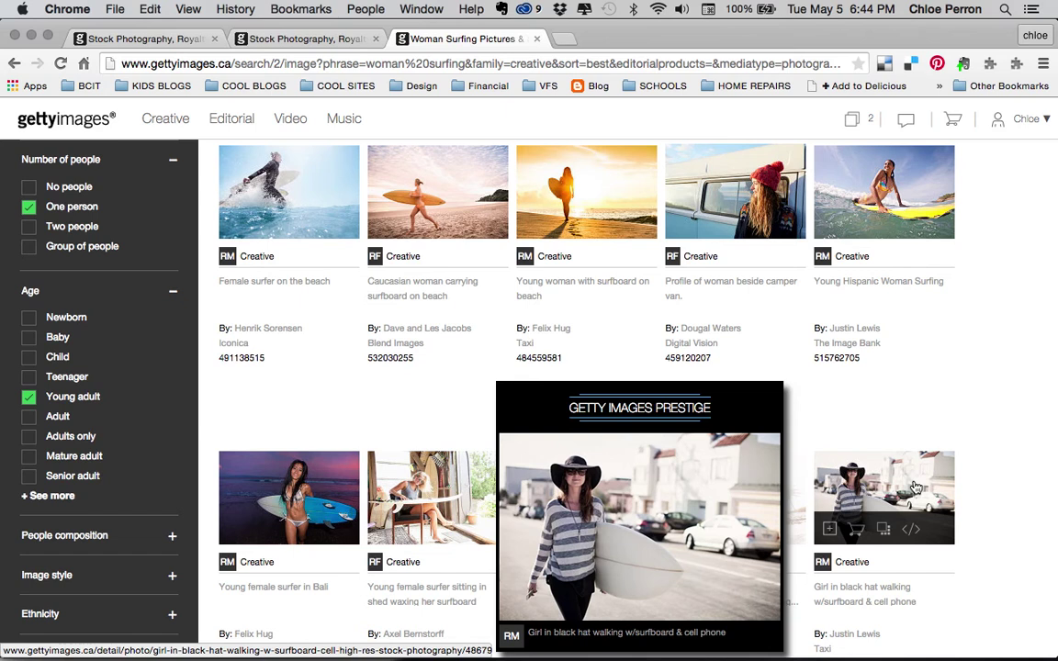
pyautogui.scroll(-2, 916, 488)
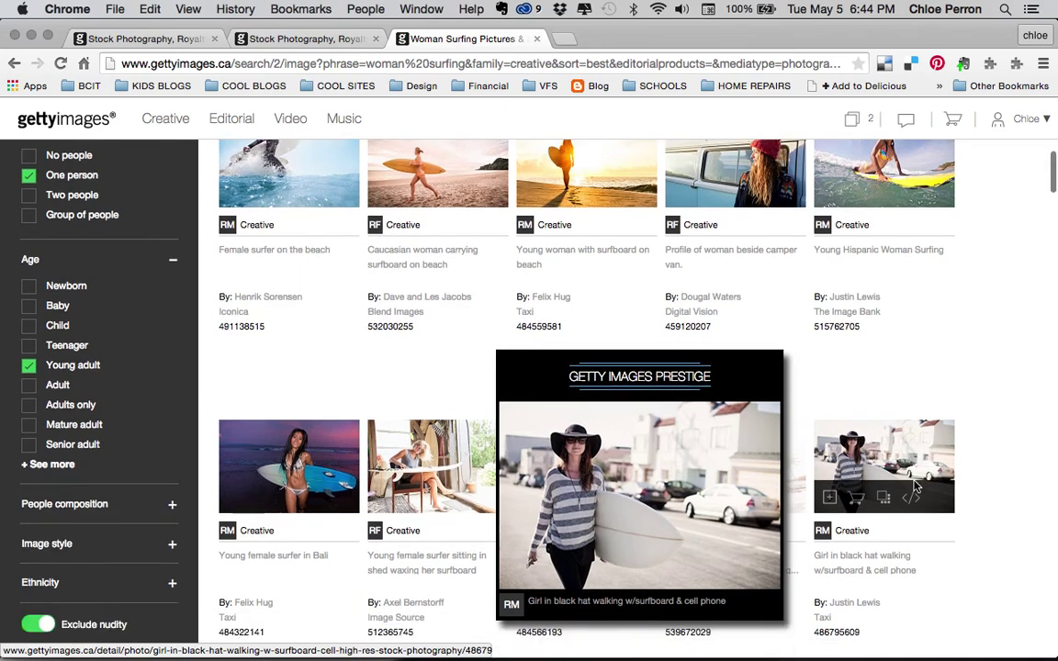
pyautogui.scroll(-4, 916, 487)
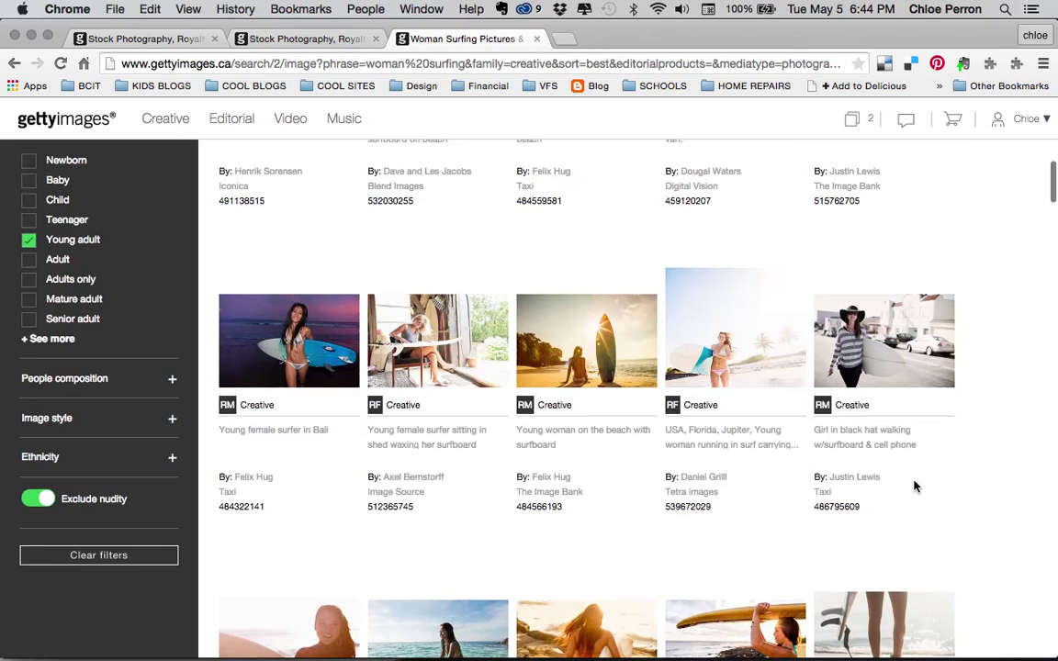
pyautogui.moveTo(866, 338)
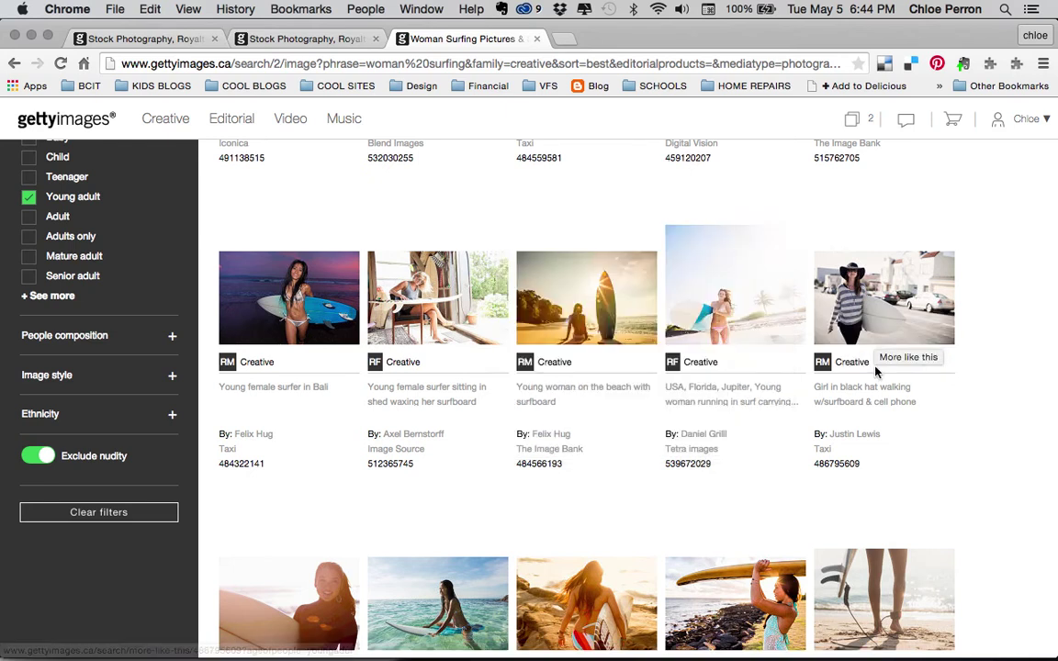
pyautogui.moveTo(855, 303)
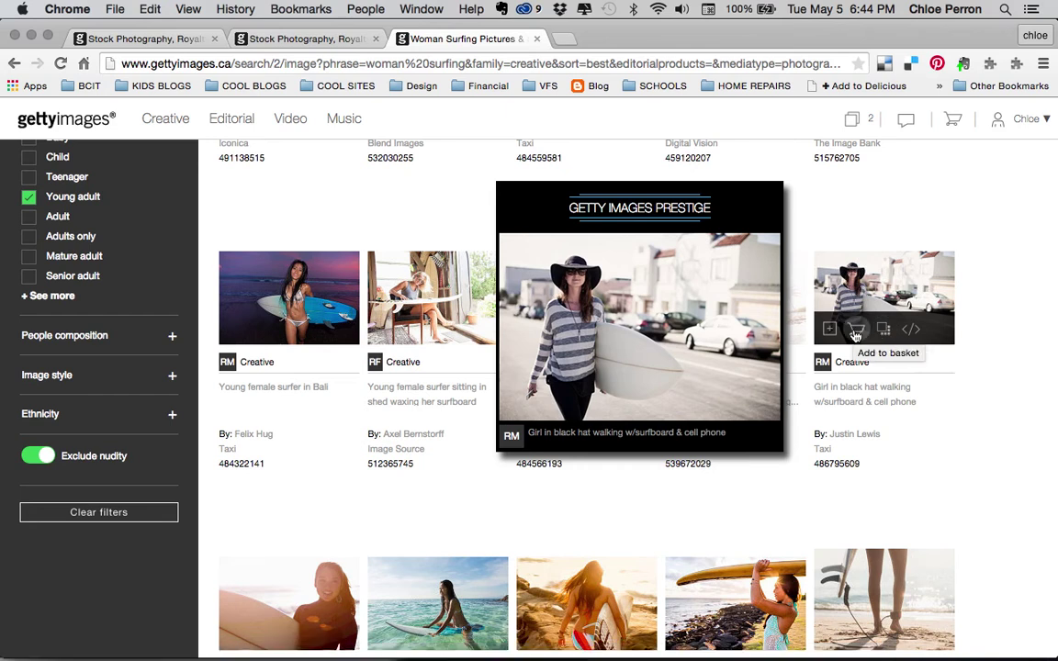
# - Go to the account's boards, review the existing ones and create a new board named Calendar
pyautogui.scroll(10, 855, 290)
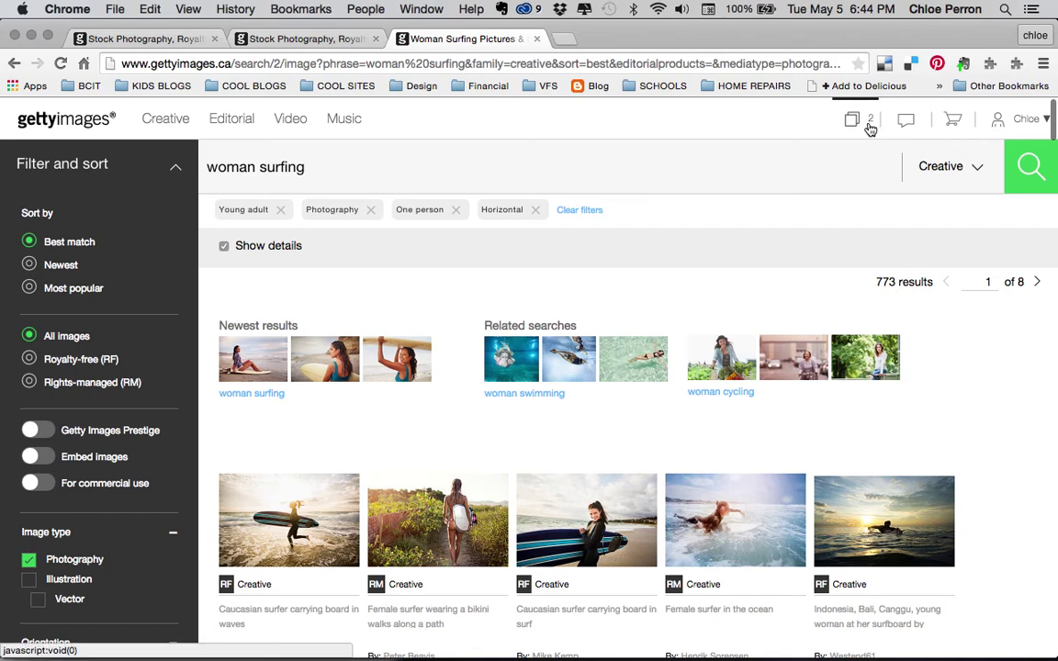
pyautogui.moveTo(1021, 120)
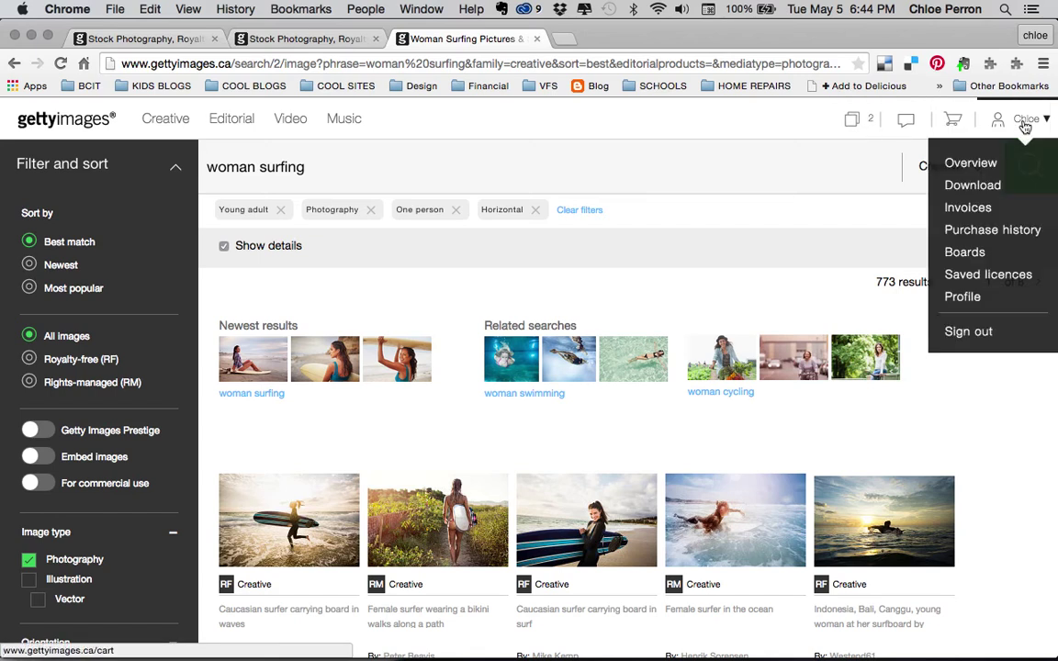
pyautogui.click(969, 261)
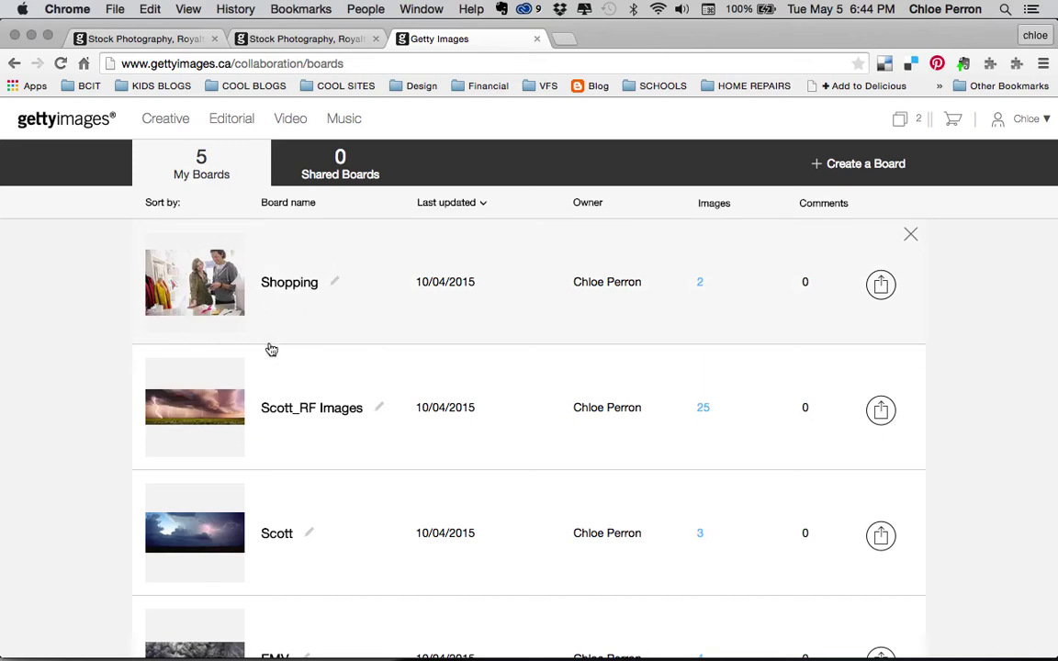
pyautogui.scroll(-3, 312, 415)
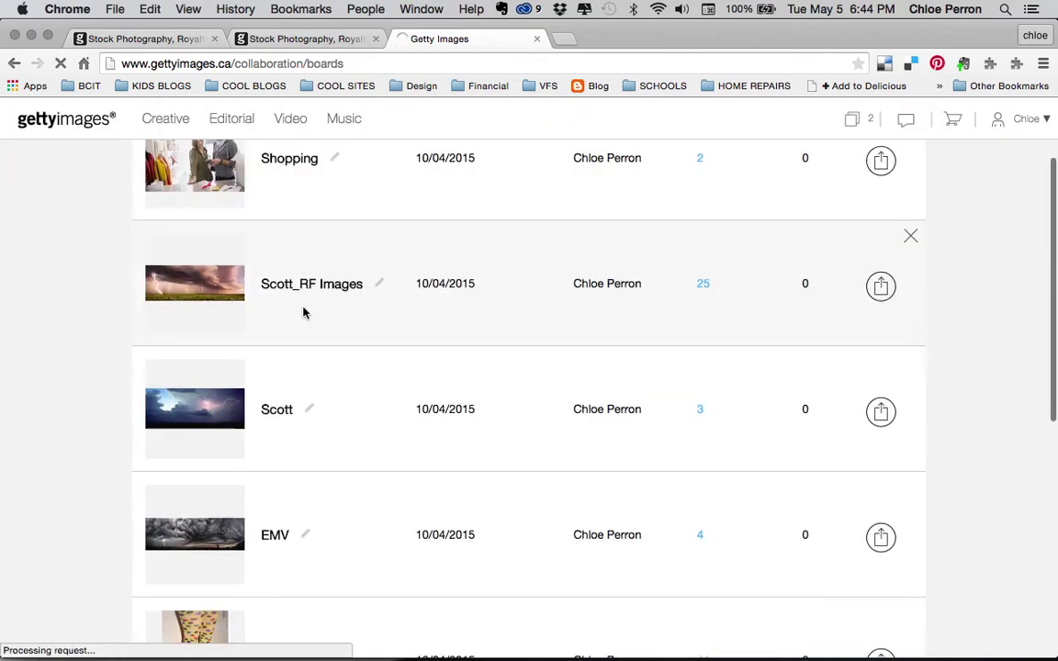
pyautogui.scroll(-5, 314, 446)
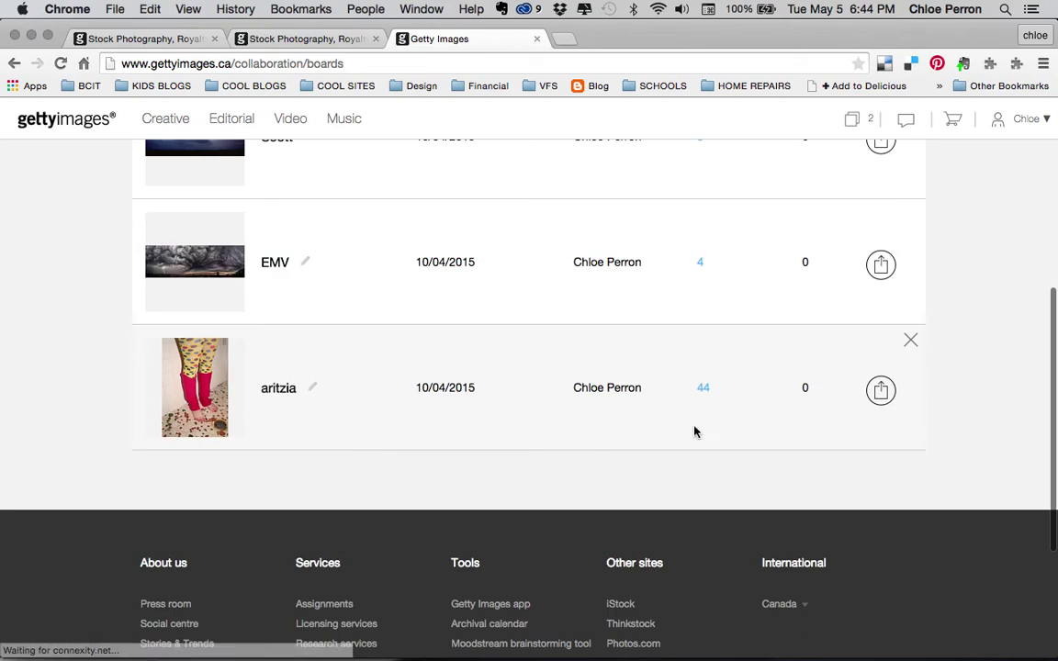
pyautogui.scroll(8, 687, 395)
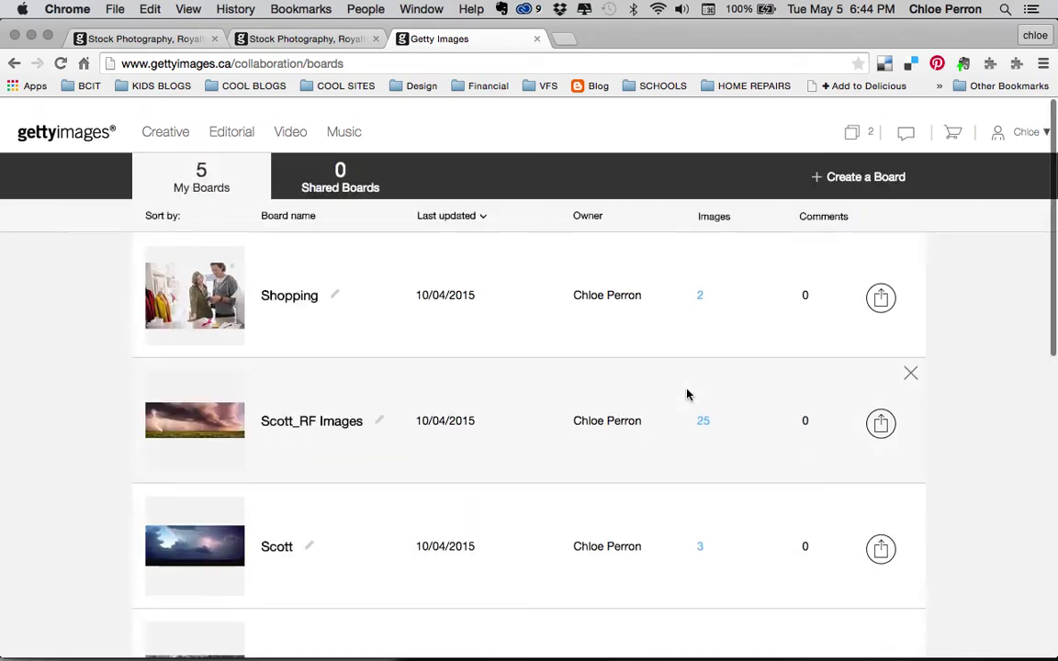
pyautogui.click(863, 165)
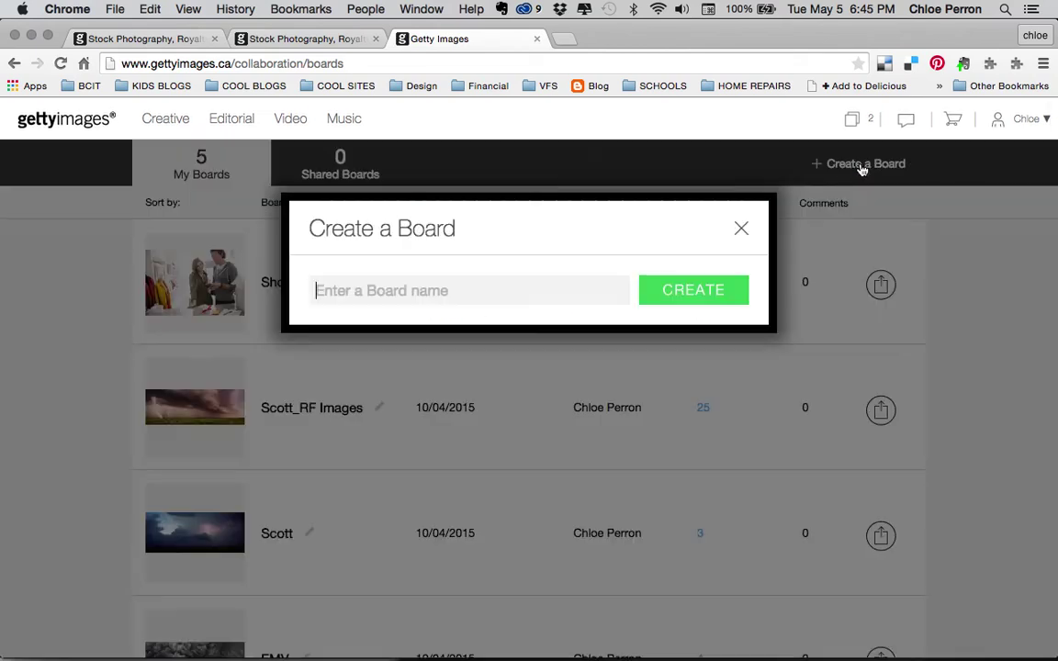
pyautogui.click(411, 290)
pyautogui.write('Cal')
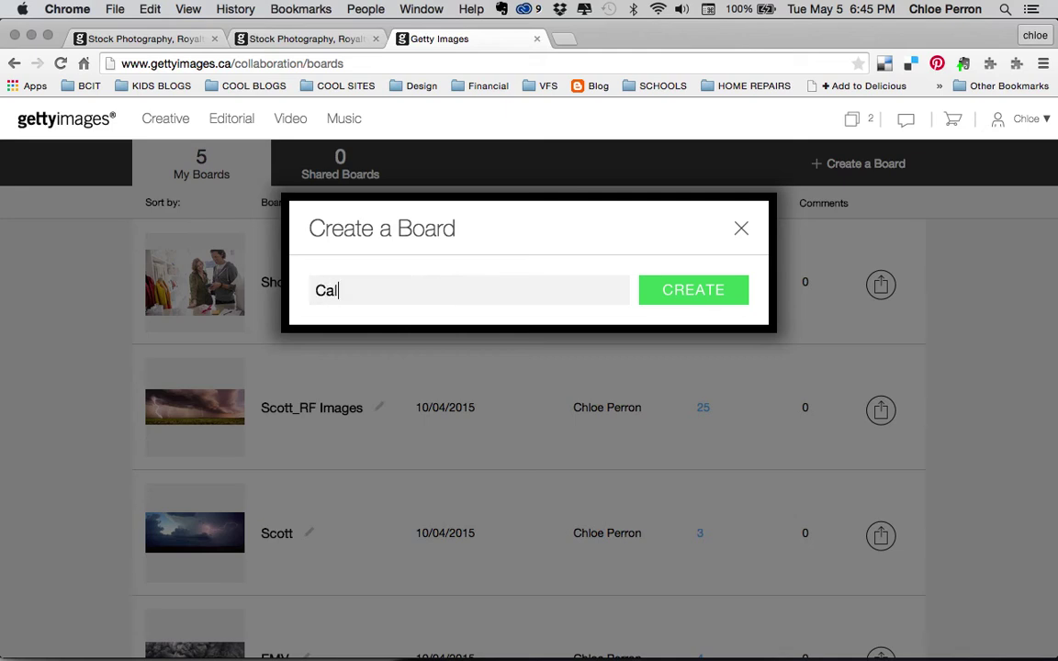
pyautogui.write('endar')
pyautogui.click(659, 291)
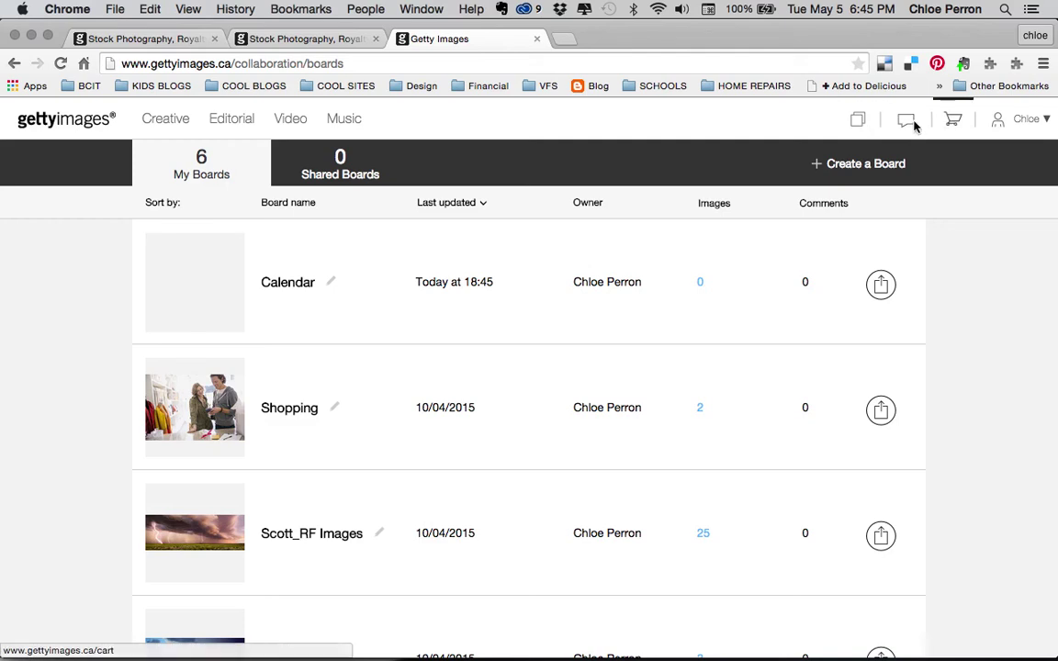
# - Search the royalty-free creative images for "surfing girl" and close the two other open browser tabs
pyautogui.moveTo(167, 126)
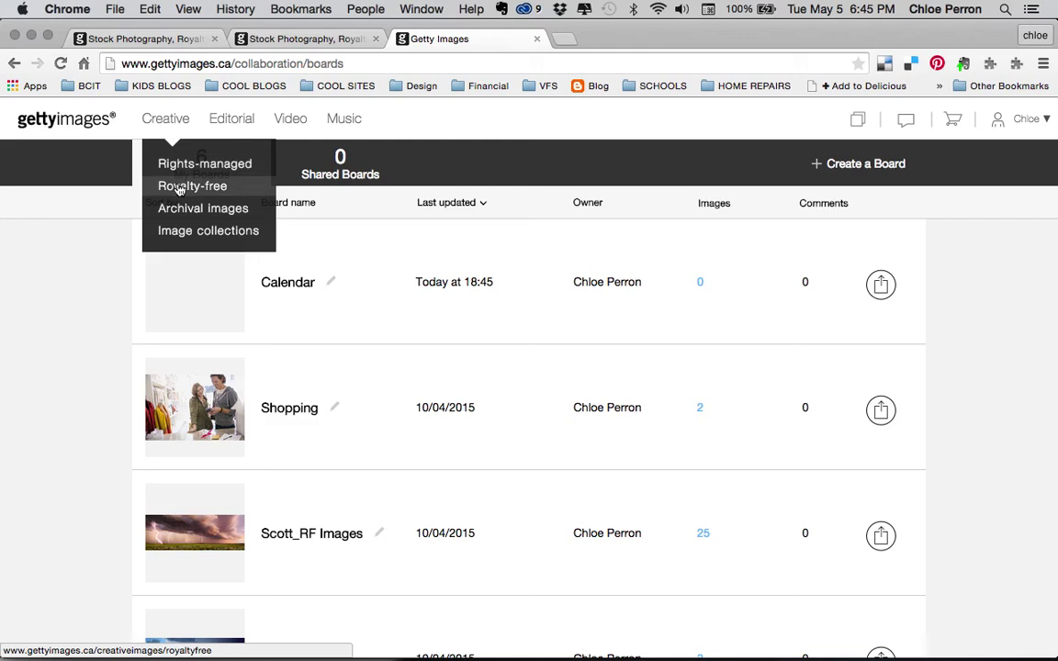
pyautogui.click(180, 188)
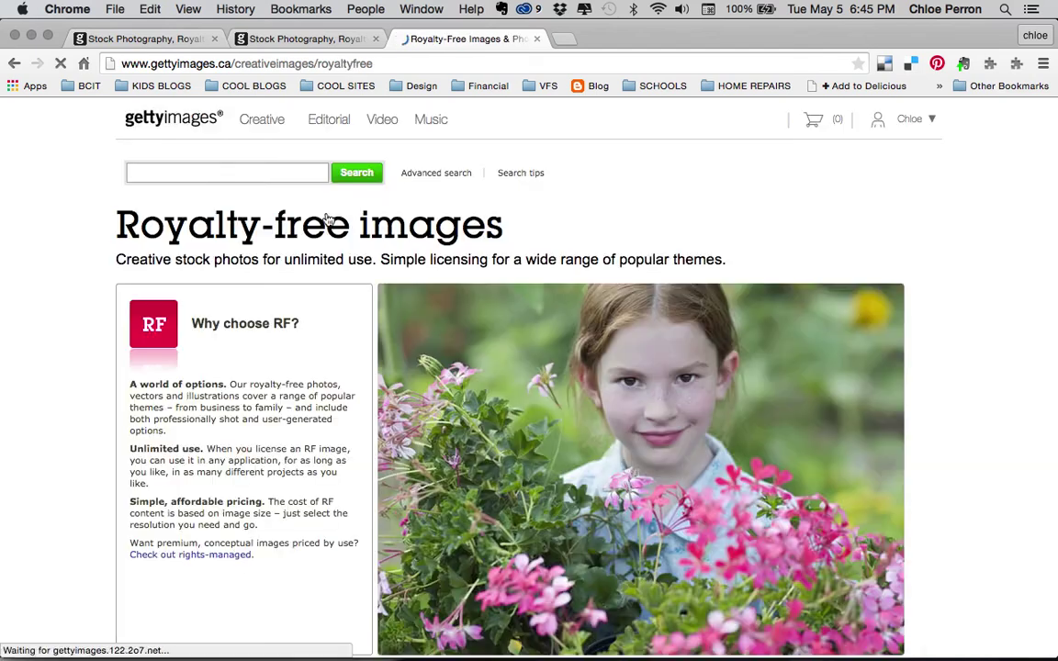
pyautogui.click(209, 172)
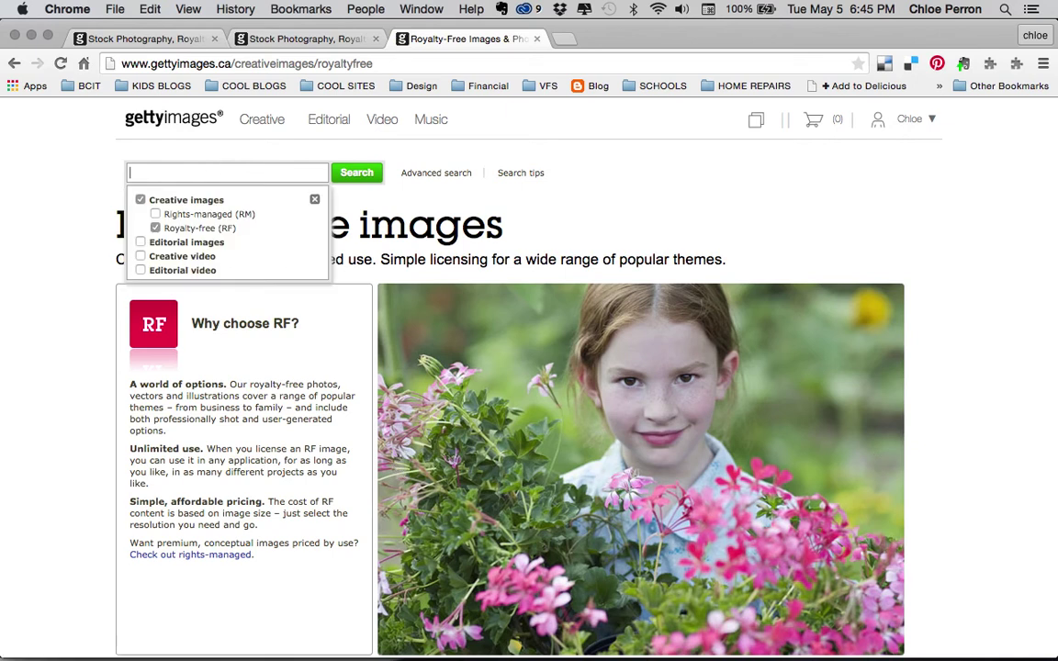
pyautogui.write('sur')
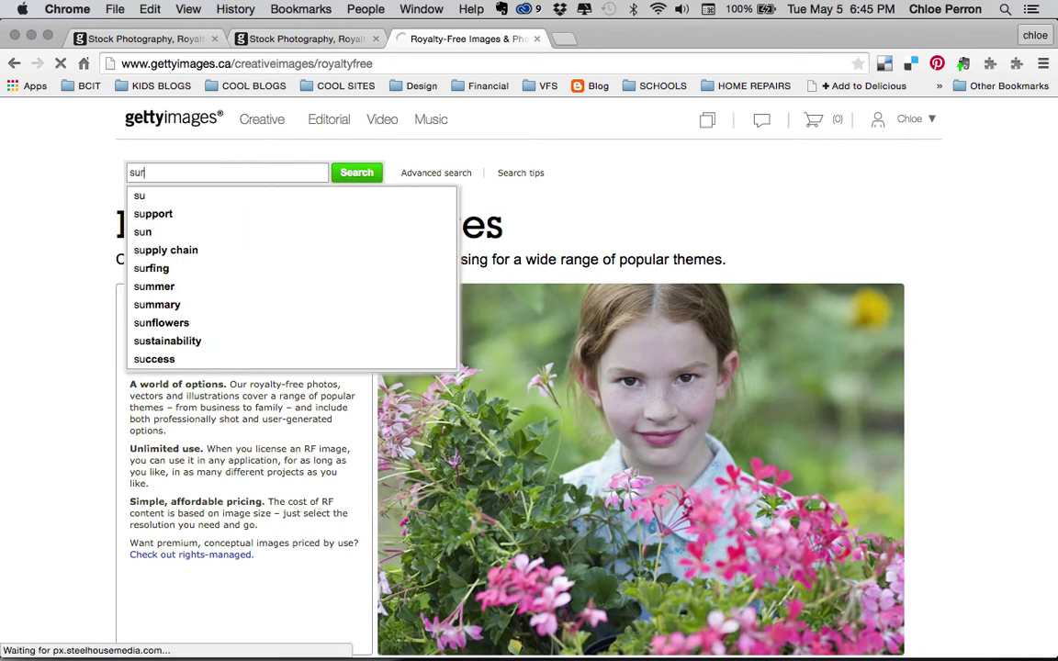
pyautogui.write('fing girl')
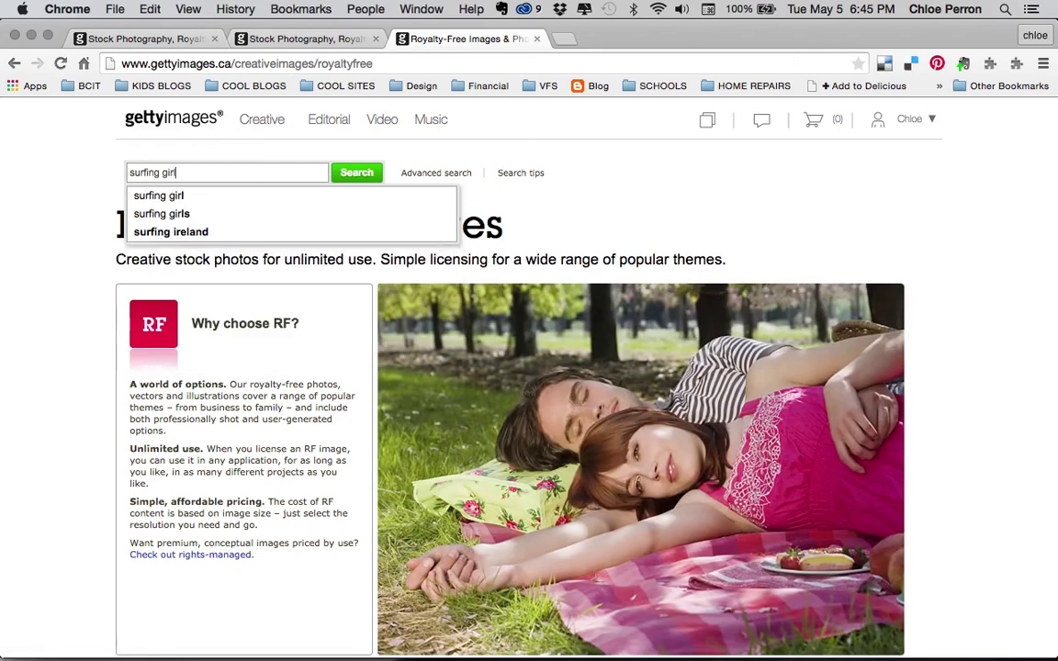
pyautogui.press('Return')
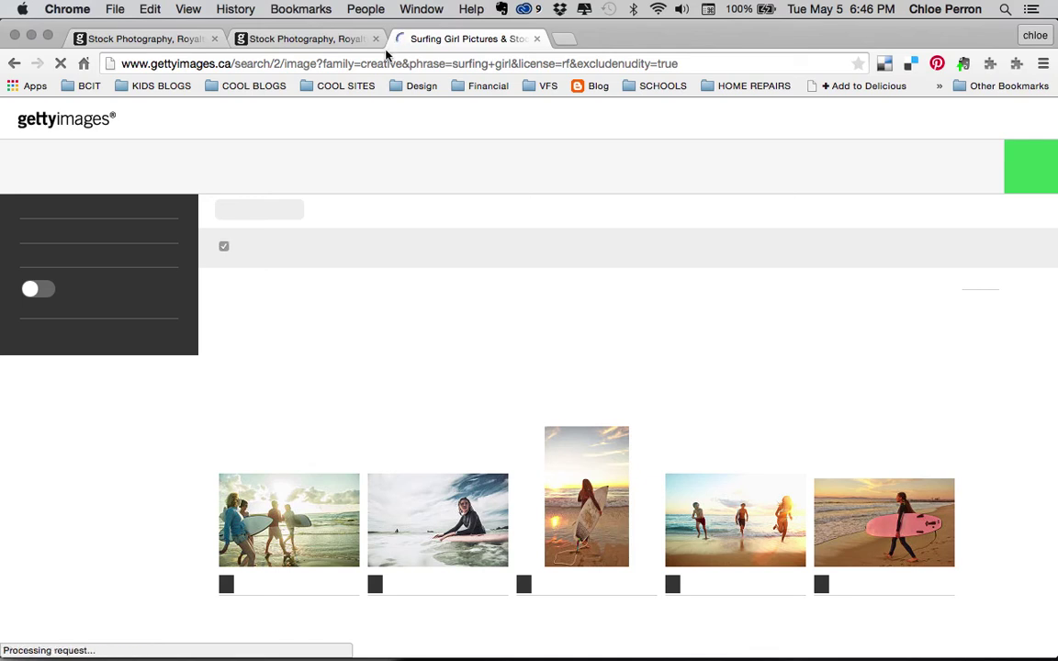
pyautogui.click(377, 38)
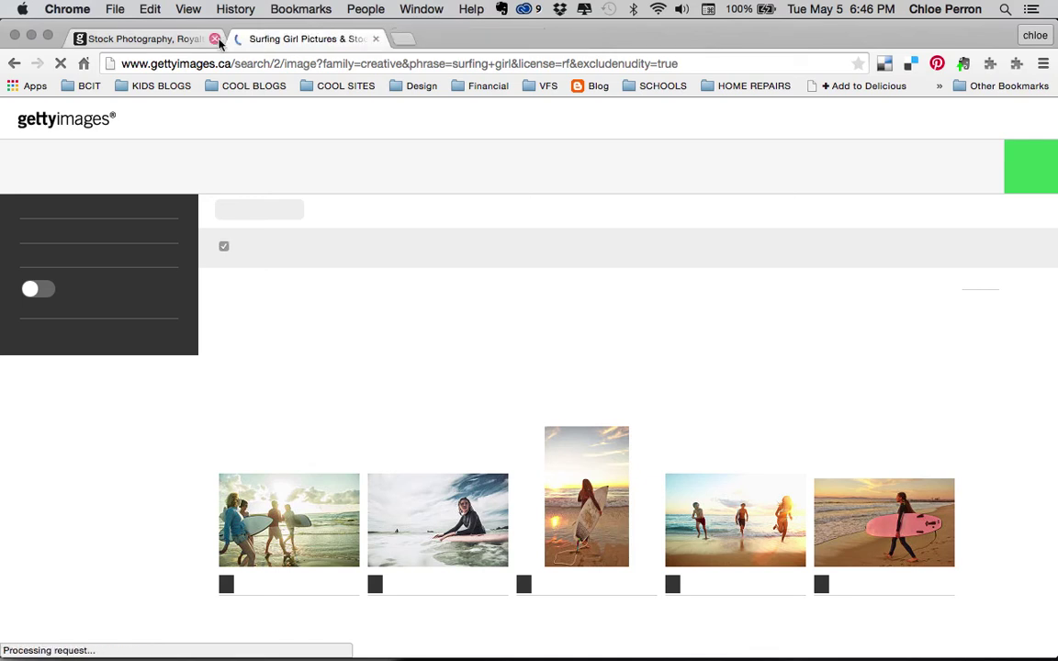
pyautogui.click(215, 39)
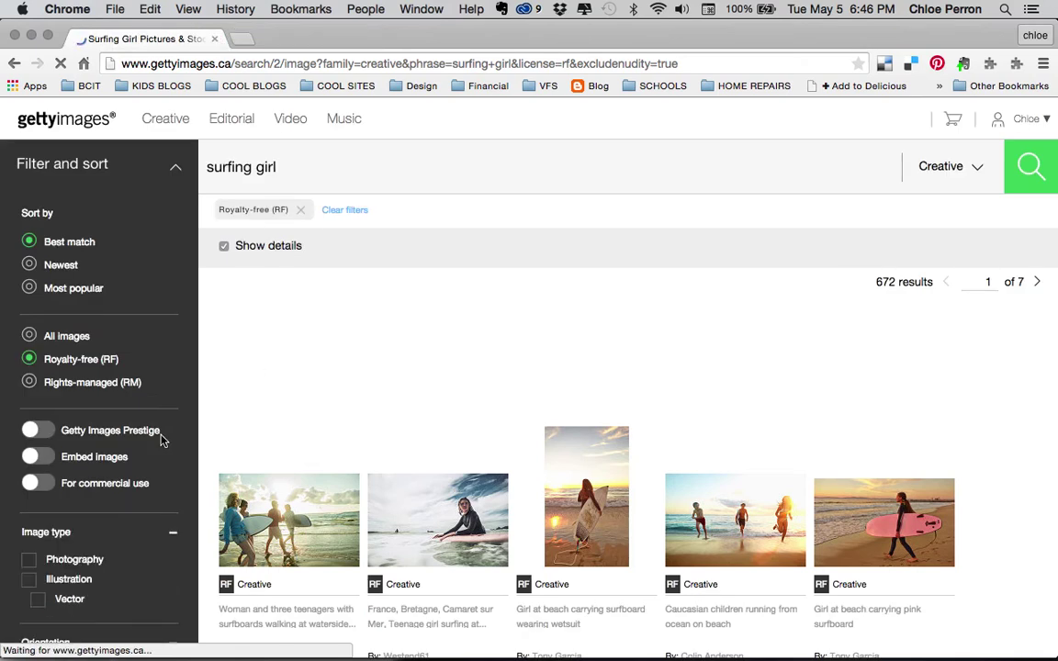
# - Filter the surfing girl results to Horizontal orientation and the Photography image type
pyautogui.scroll(-5, 37, 441)
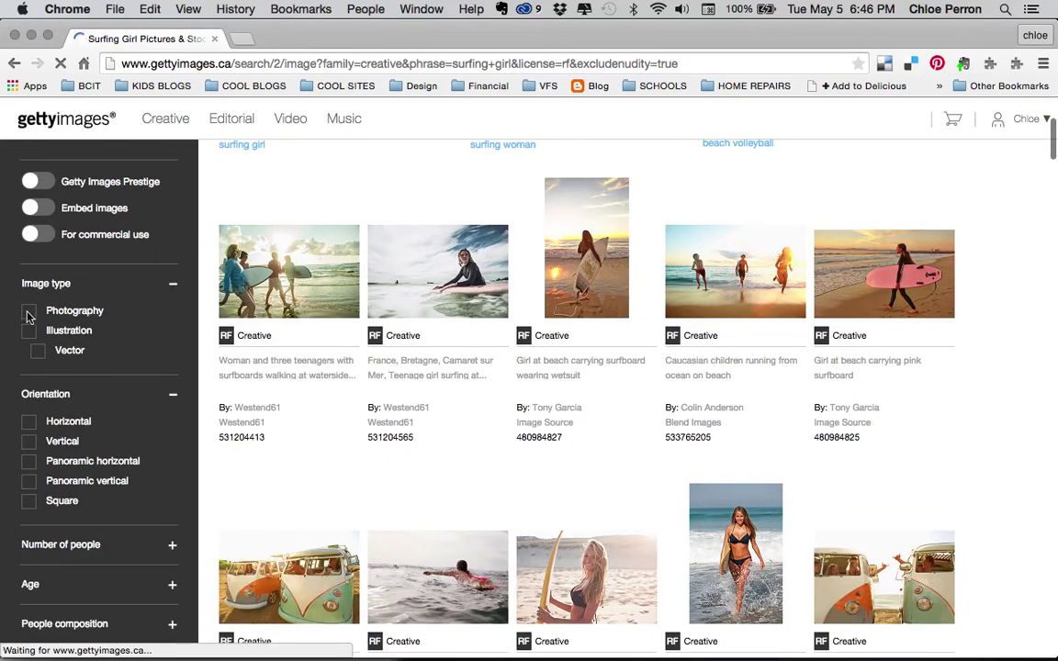
pyautogui.click(30, 314)
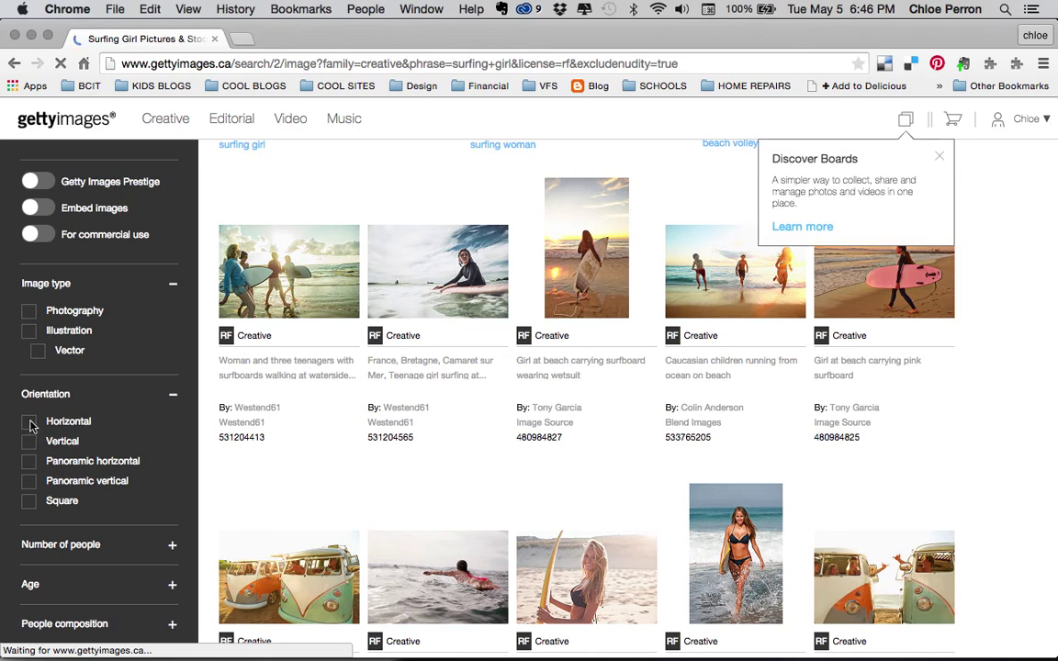
pyautogui.click(30, 423)
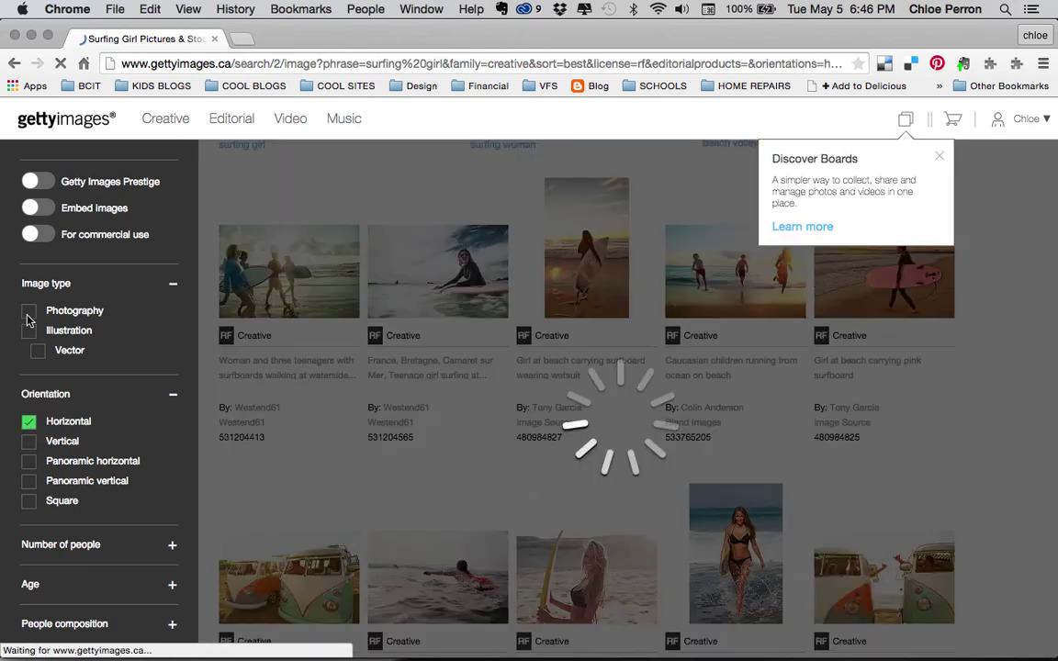
pyautogui.click(29, 314)
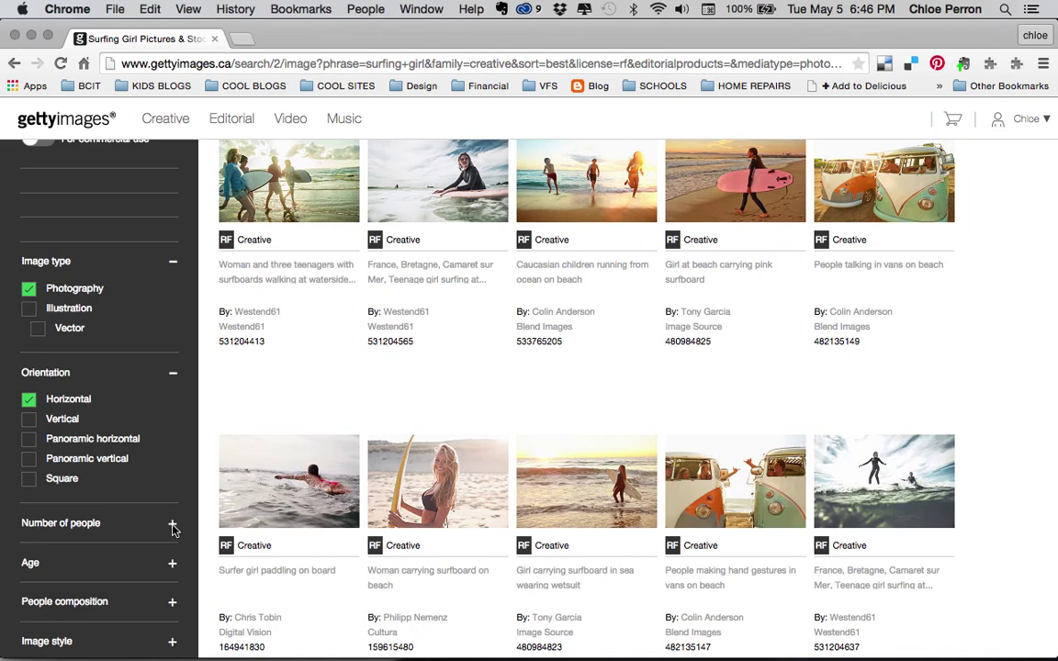
# - Limit the number of people in the surfing girl results to One person
pyautogui.scroll(-2, 174, 530)
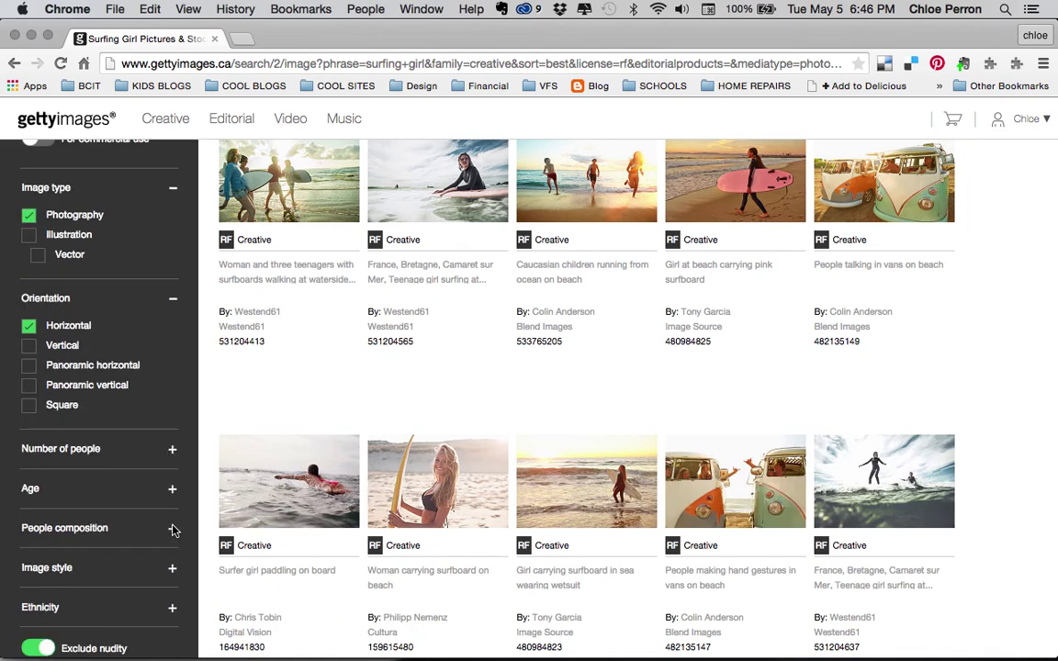
pyautogui.click(173, 452)
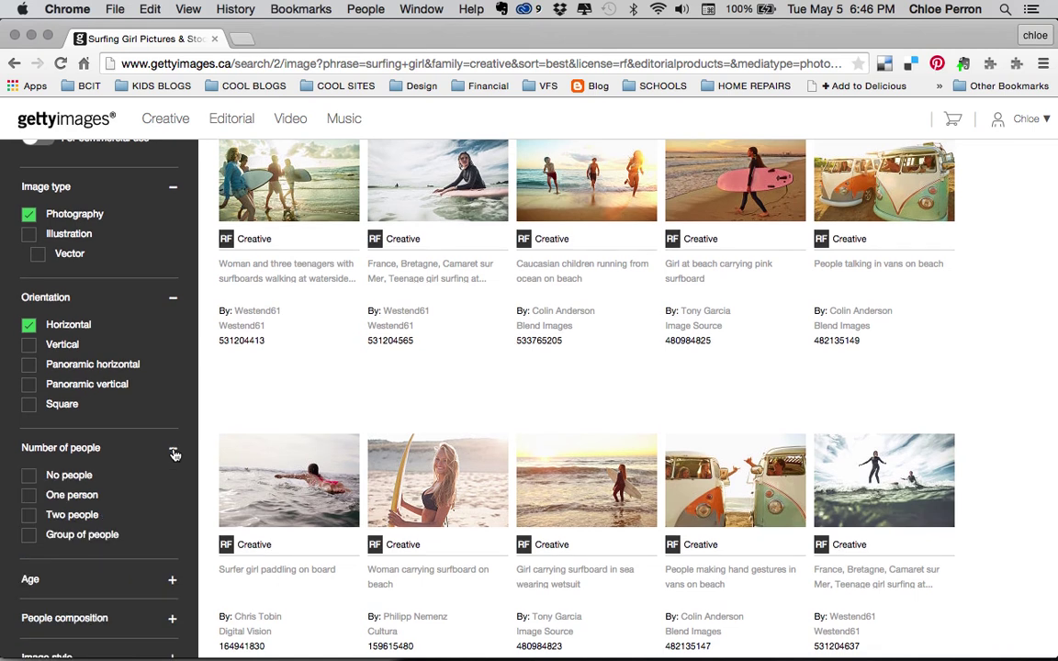
pyautogui.click(164, 437)
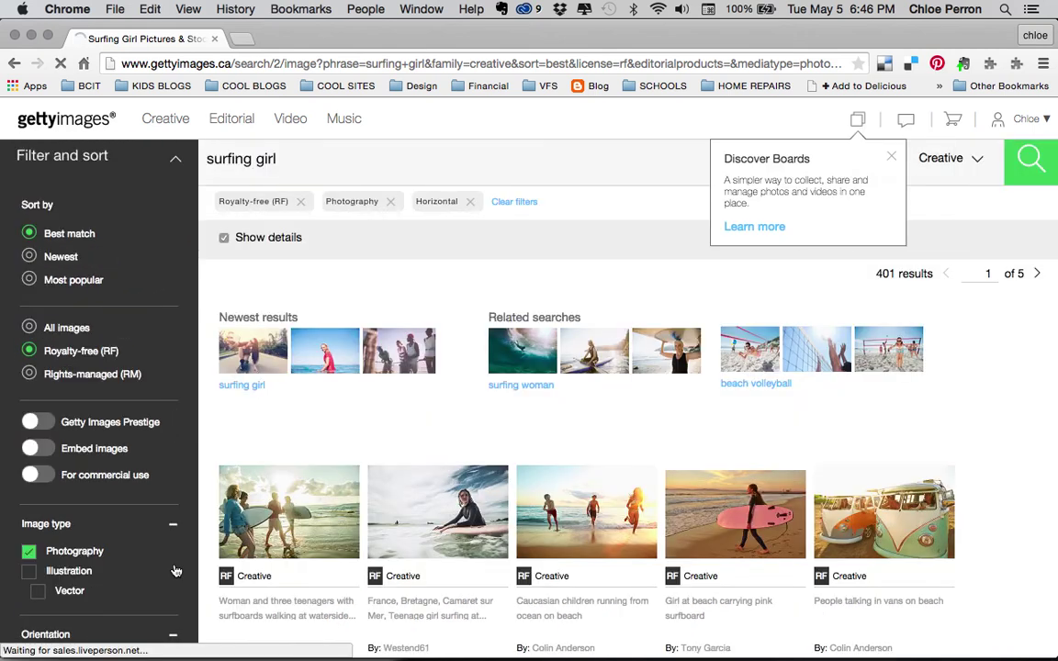
pyautogui.scroll(-3, 175, 571)
pyautogui.scroll(-2, 176, 571)
pyautogui.scroll(-2, 176, 528)
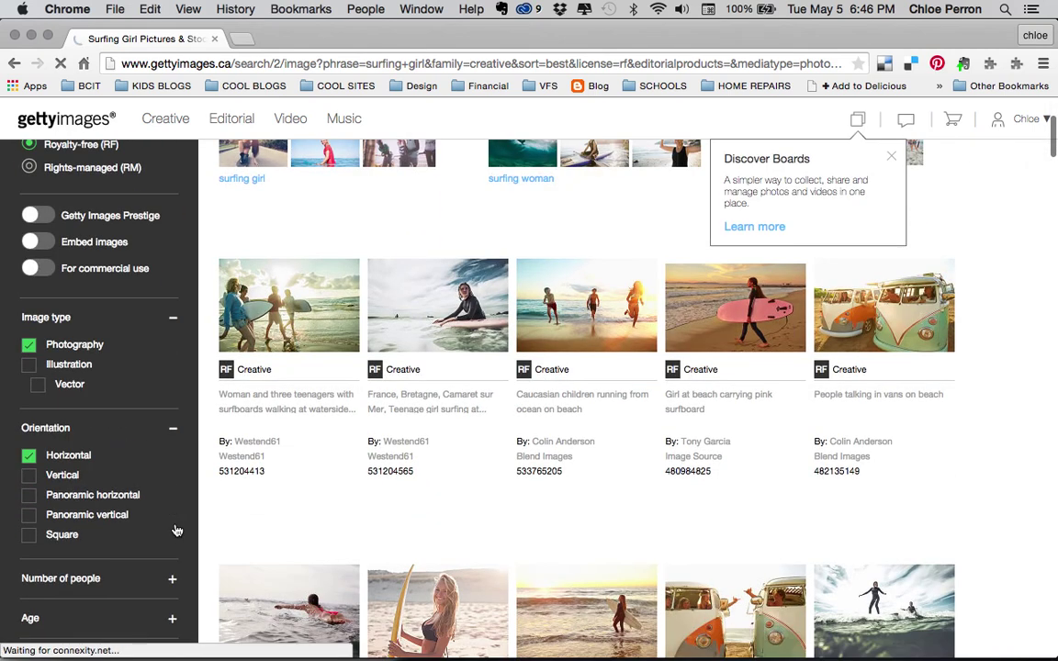
pyautogui.click(172, 486)
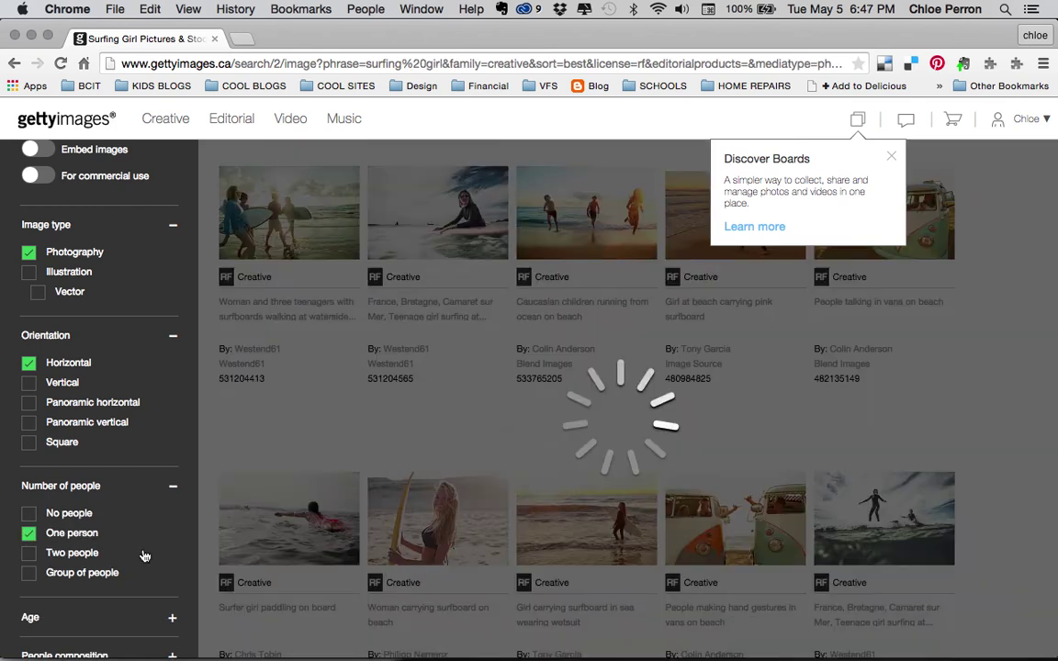
# - Restrict the surfing girl results to the Young adult age group and look over the remaining photos
pyautogui.scroll(-3, 142, 514)
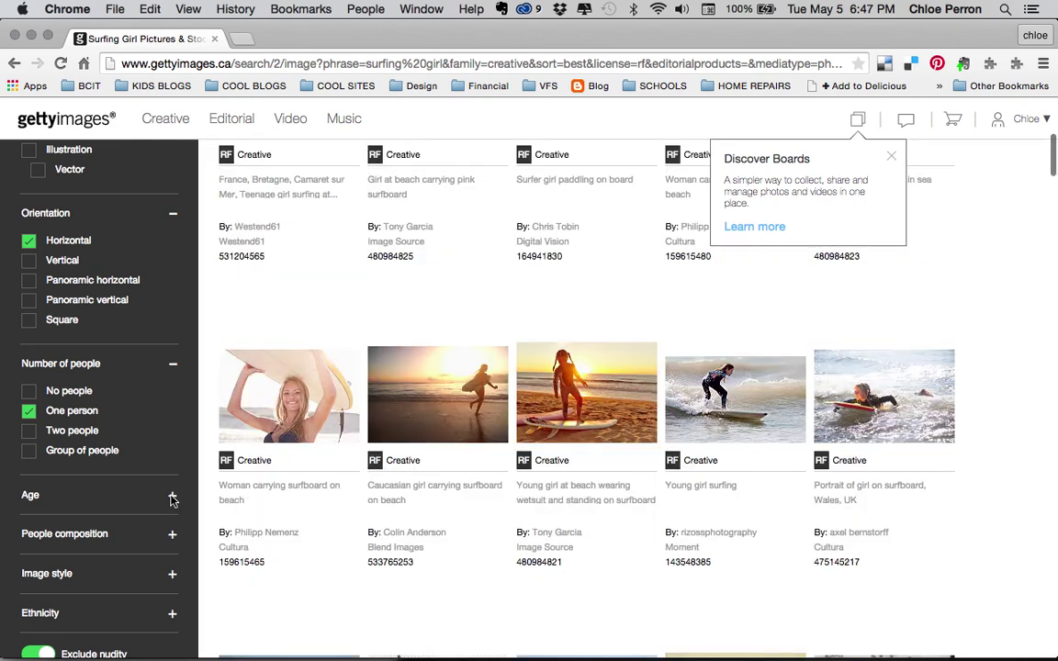
pyautogui.click(172, 498)
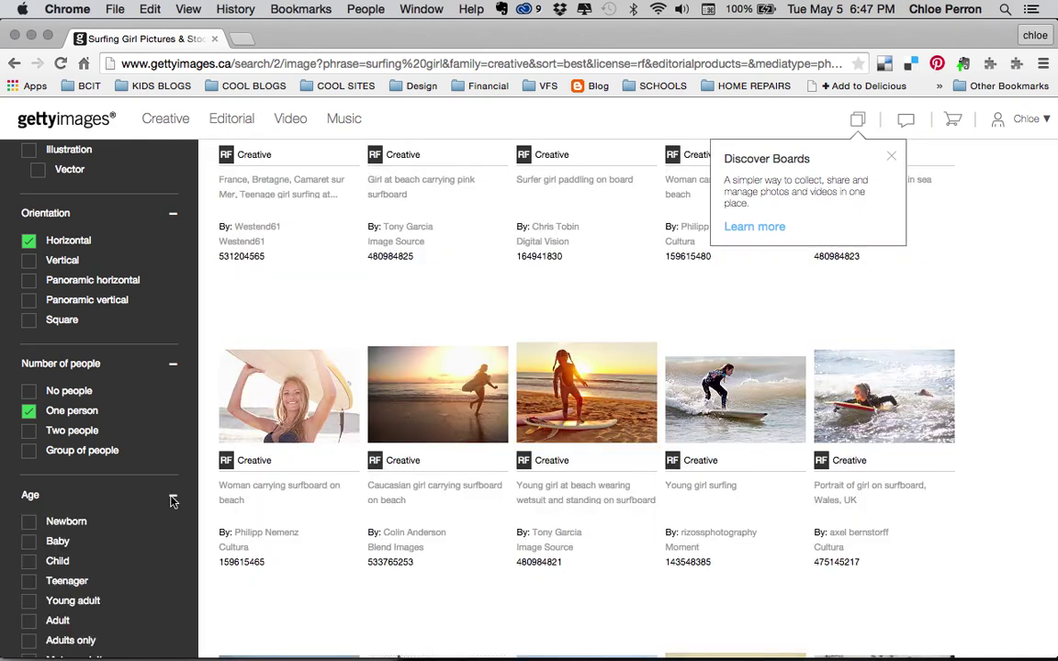
pyautogui.click(28, 602)
pyautogui.scroll(-3, 182, 552)
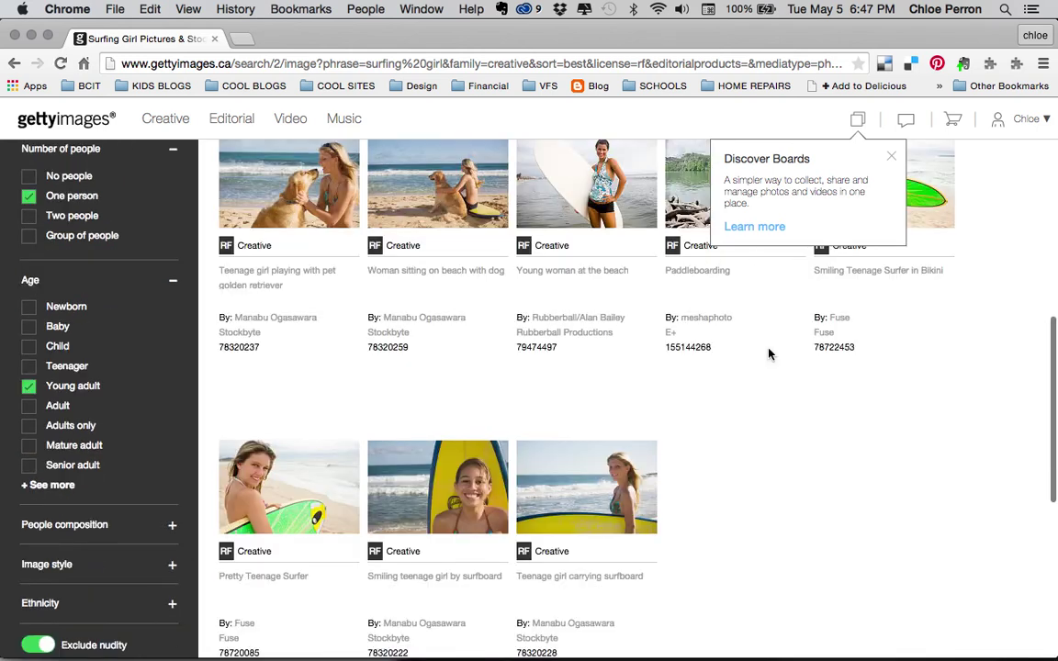
# - Dismiss the Discover Boards hint and add the "Young Woman with Surfboard" photo to the Calendar board
pyautogui.click(891, 160)
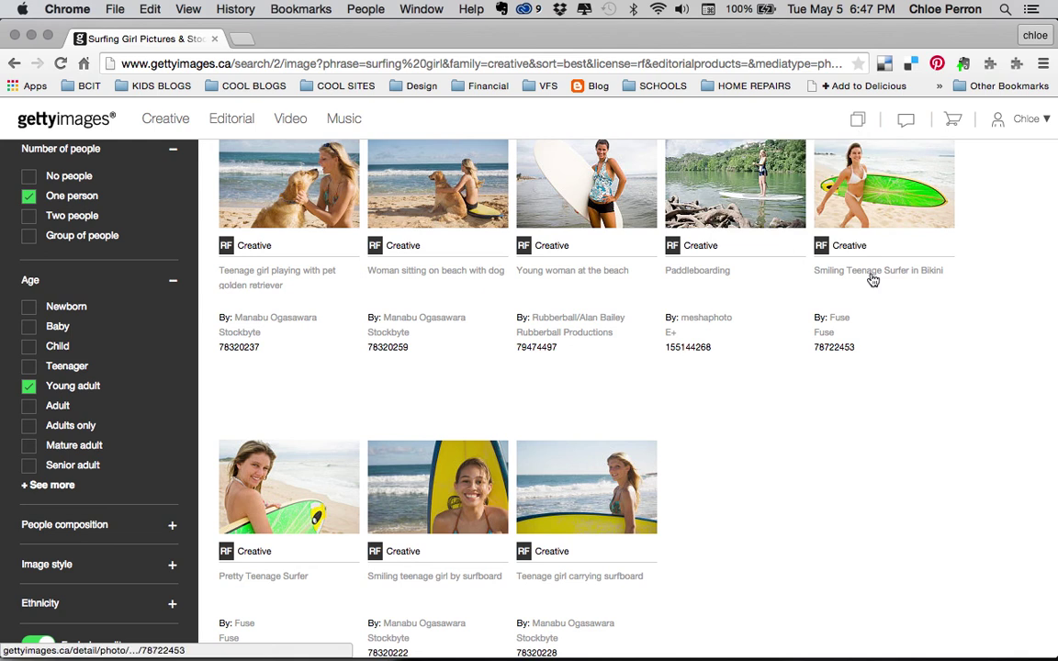
pyautogui.scroll(3, 872, 274)
pyautogui.scroll(9, 872, 273)
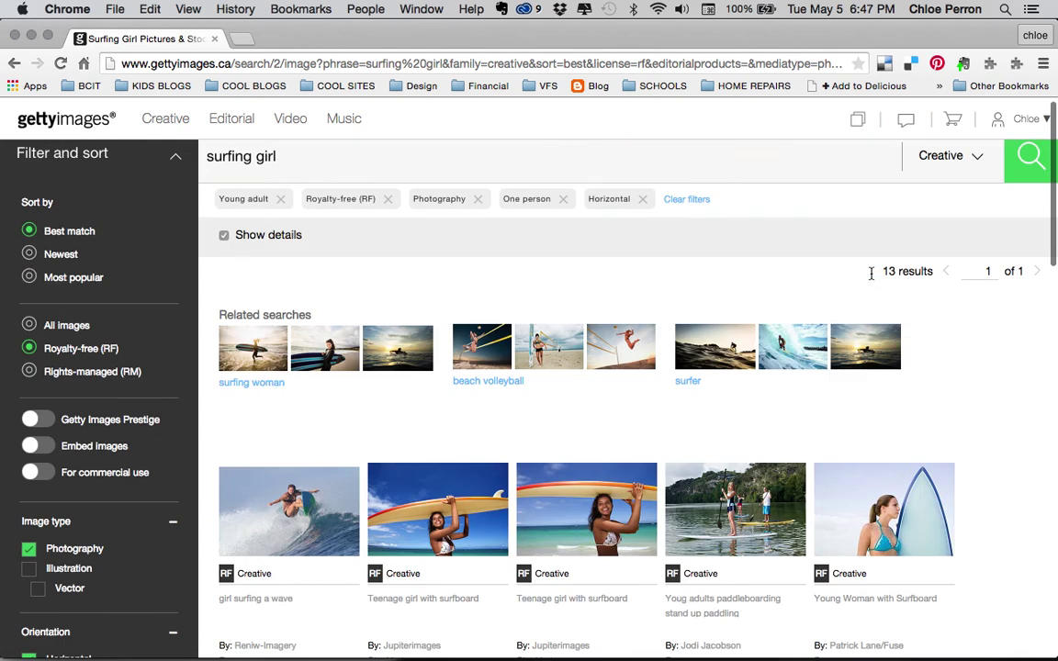
pyautogui.scroll(-2, 874, 272)
pyautogui.scroll(-3, 873, 279)
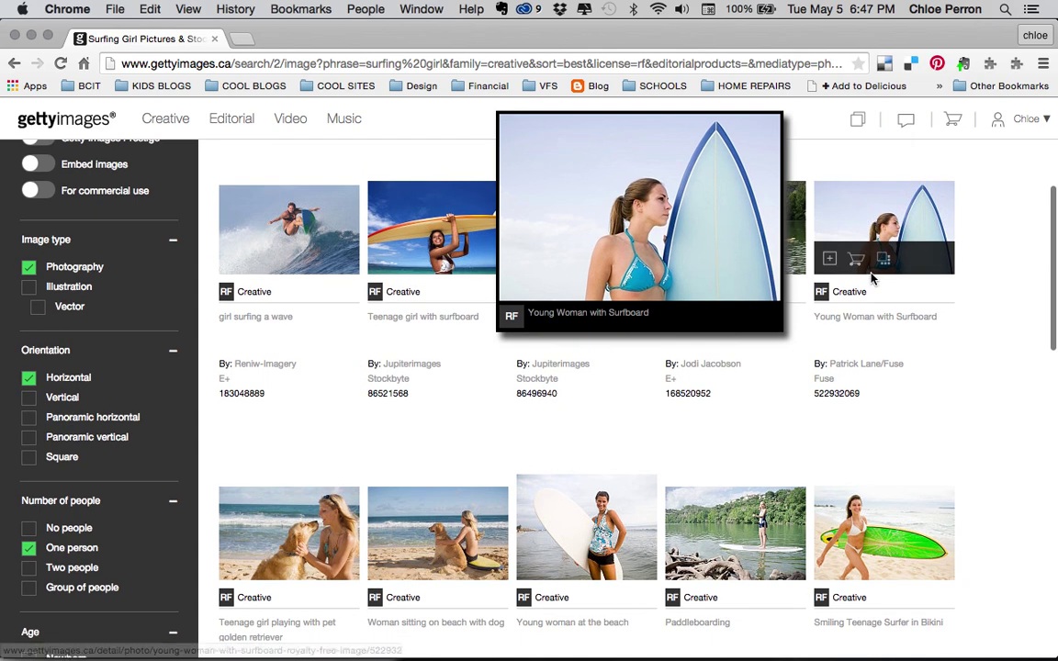
pyautogui.moveTo(829, 264)
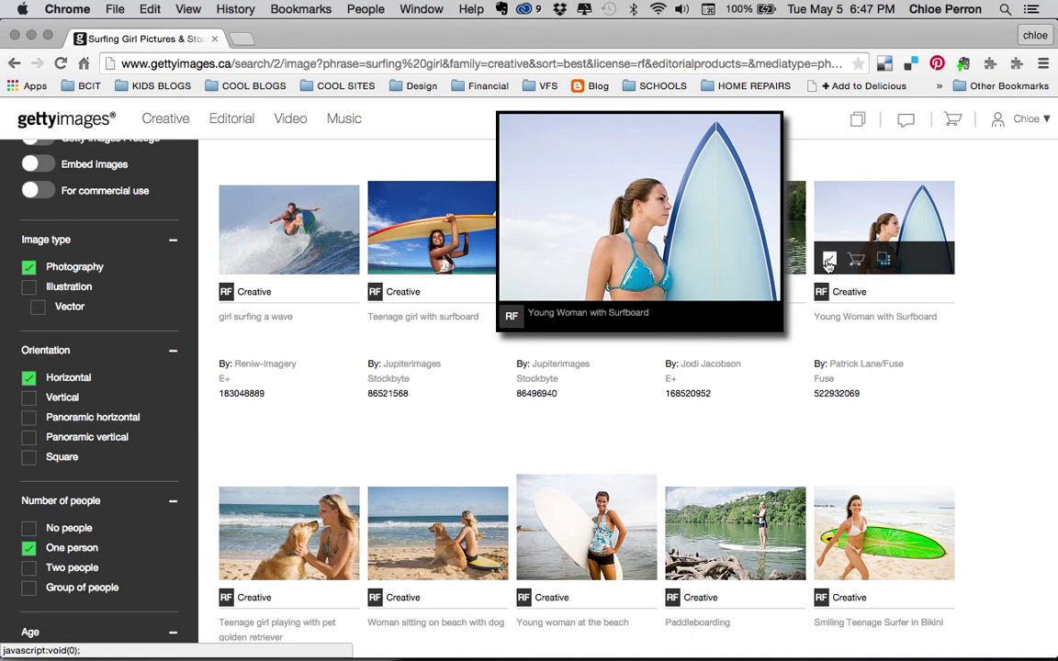
pyautogui.click(828, 263)
# - Look over the royalty-free surfing girl photos for further candidates
pyautogui.scroll(-5, 895, 446)
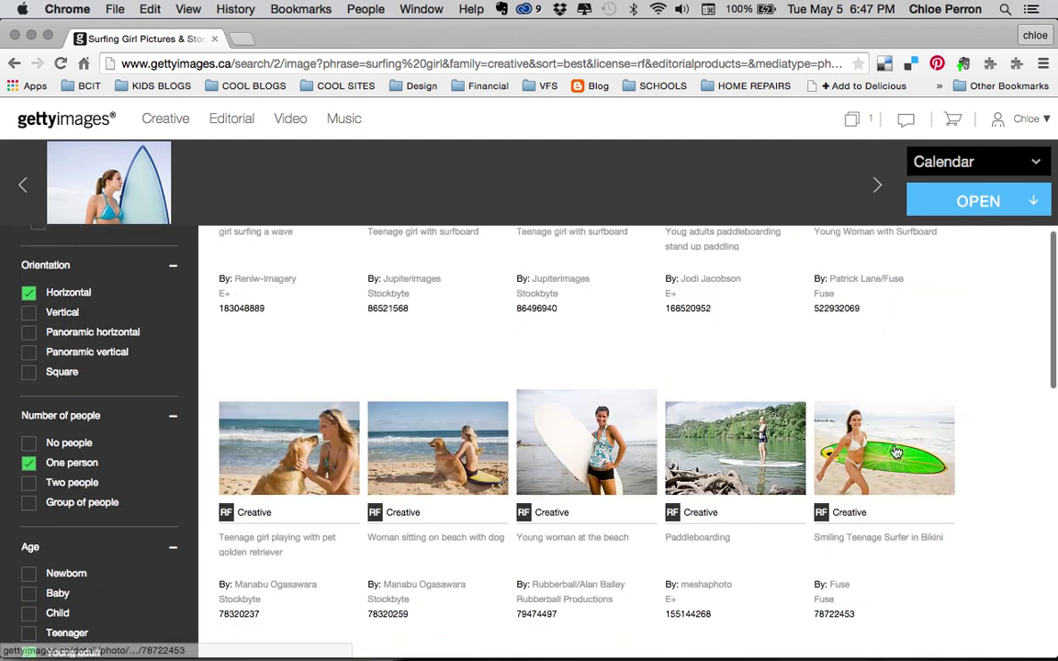
pyautogui.scroll(-2, 896, 450)
pyautogui.scroll(10, 897, 450)
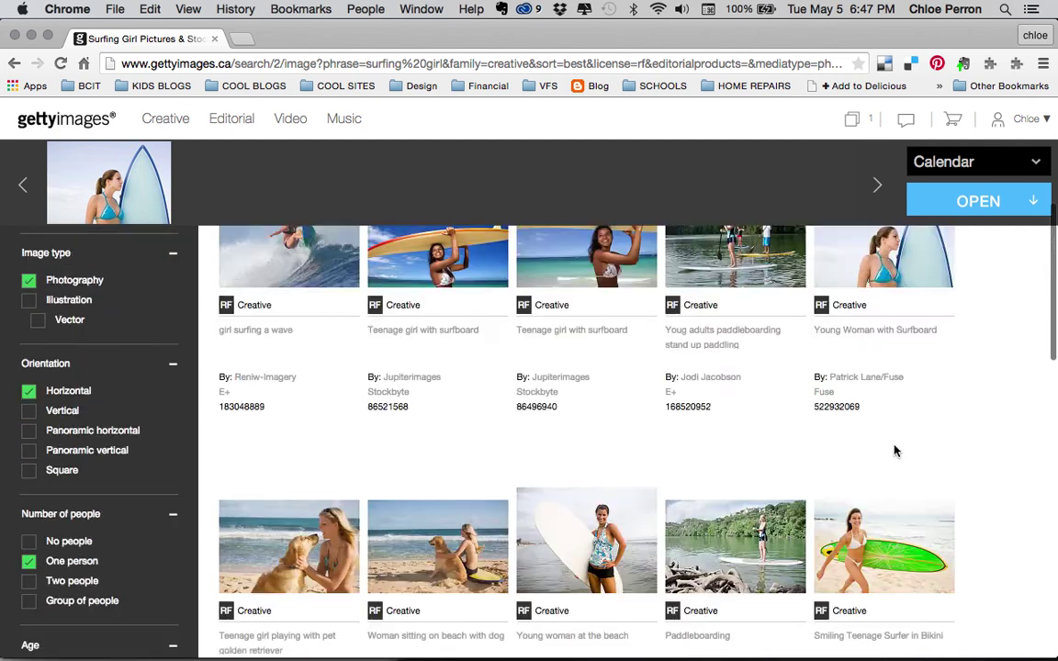
pyautogui.scroll(-7, 896, 450)
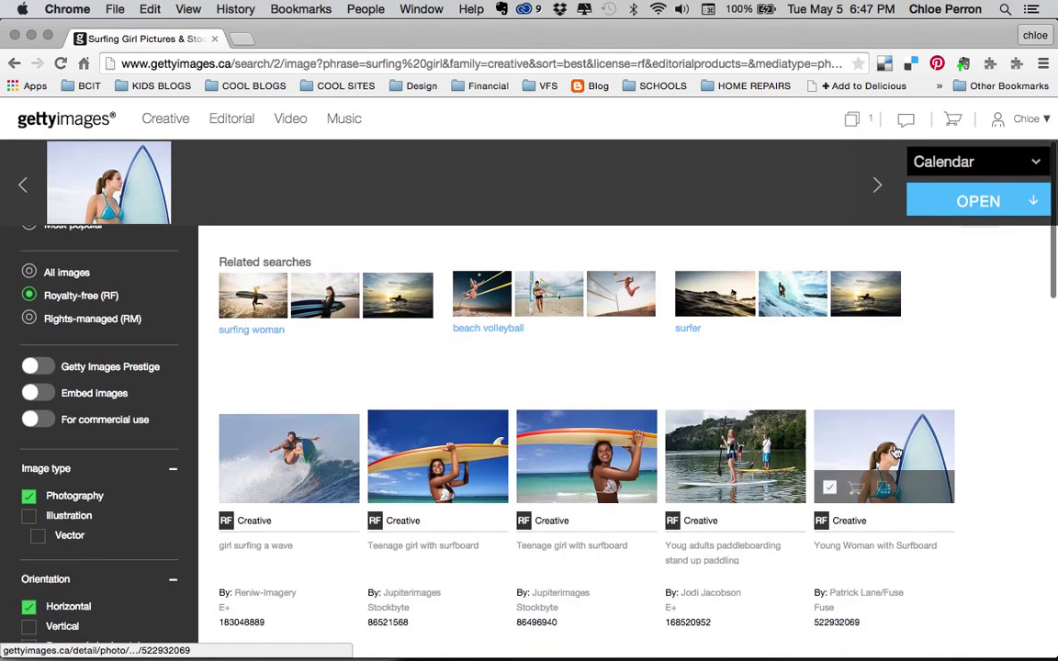
pyautogui.scroll(-2, 643, 404)
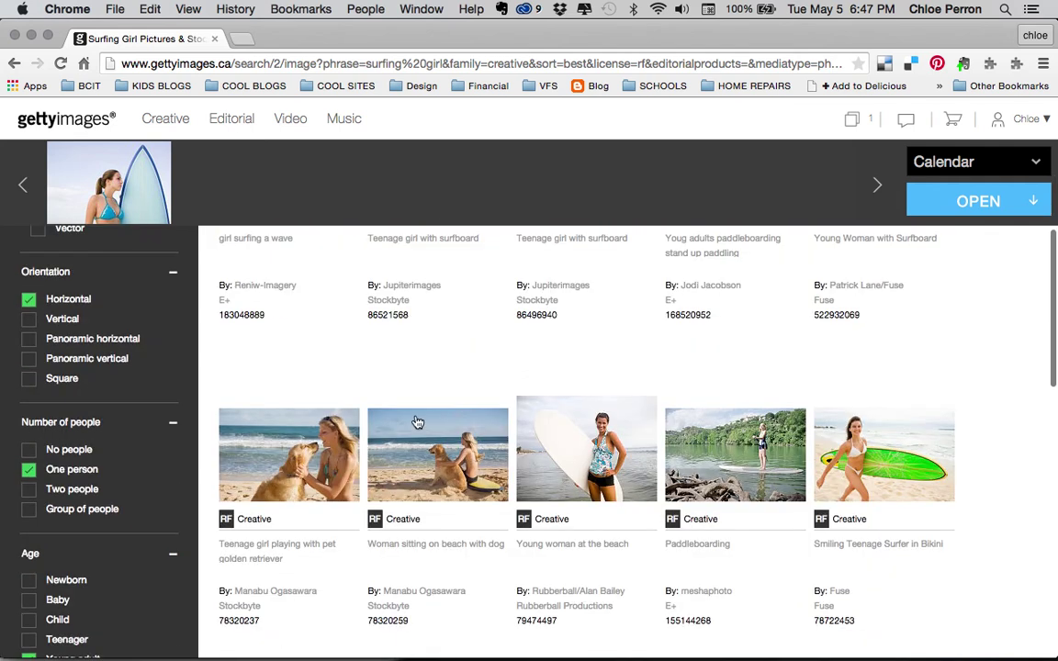
pyautogui.scroll(-3, 120, 496)
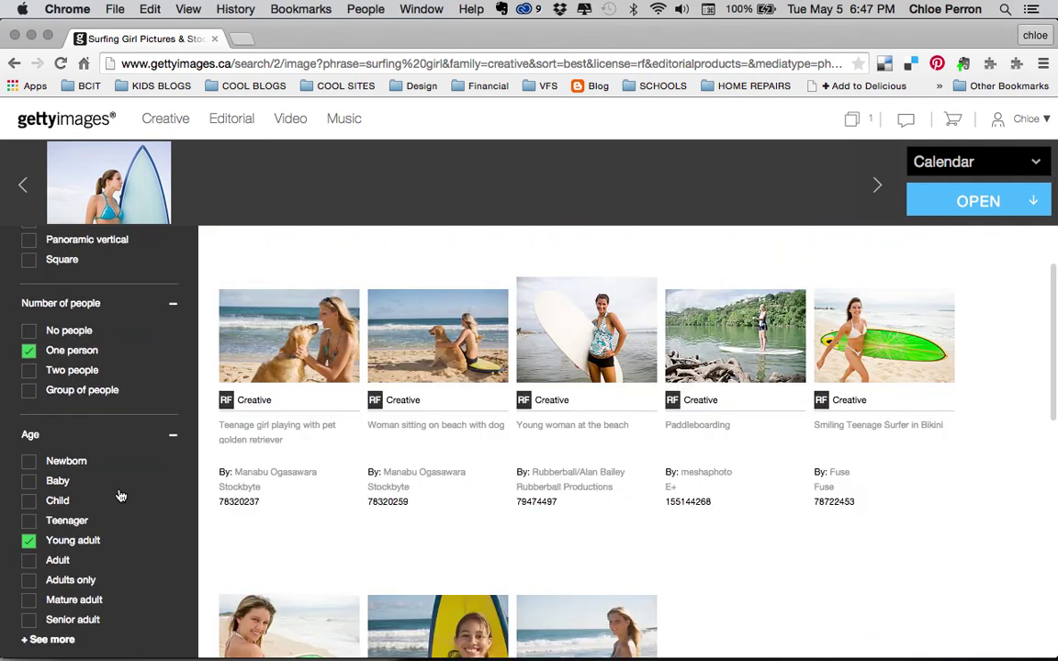
pyautogui.scroll(5, 120, 496)
pyautogui.scroll(3, 120, 496)
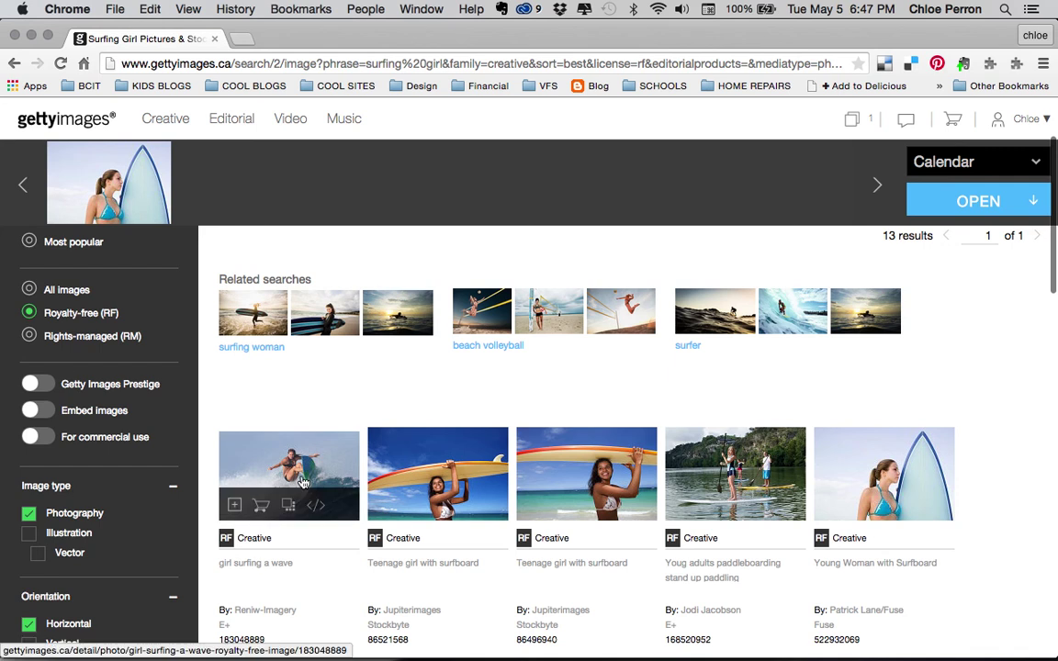
pyautogui.scroll(-7, 303, 414)
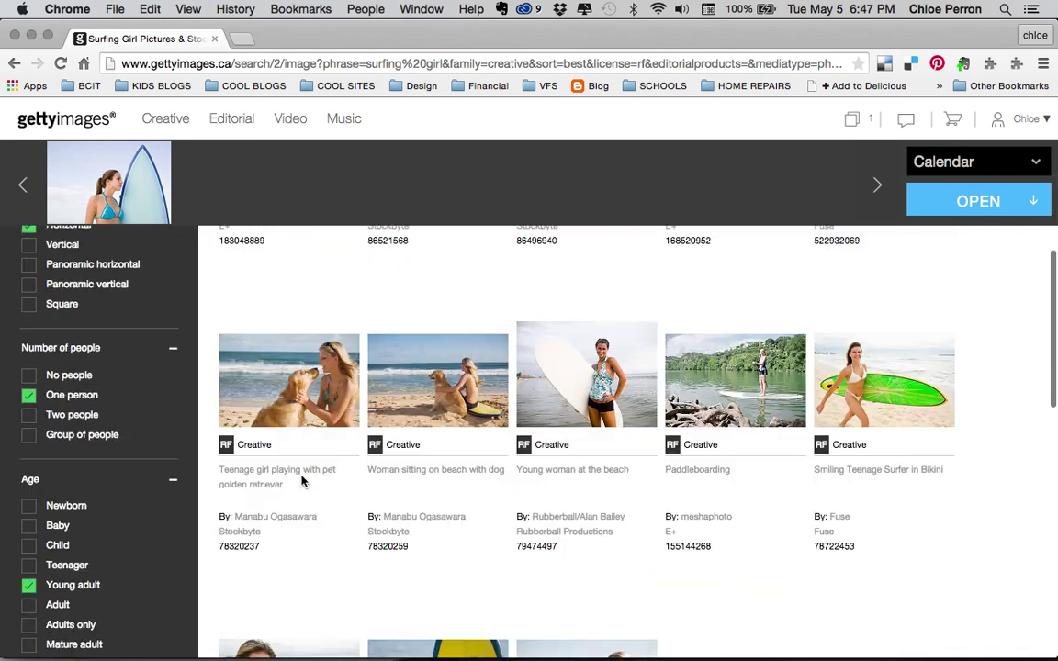
pyautogui.scroll(-3, 303, 480)
# - Broaden the surfing girl results from royalty-free to All images
pyautogui.scroll(9, 303, 482)
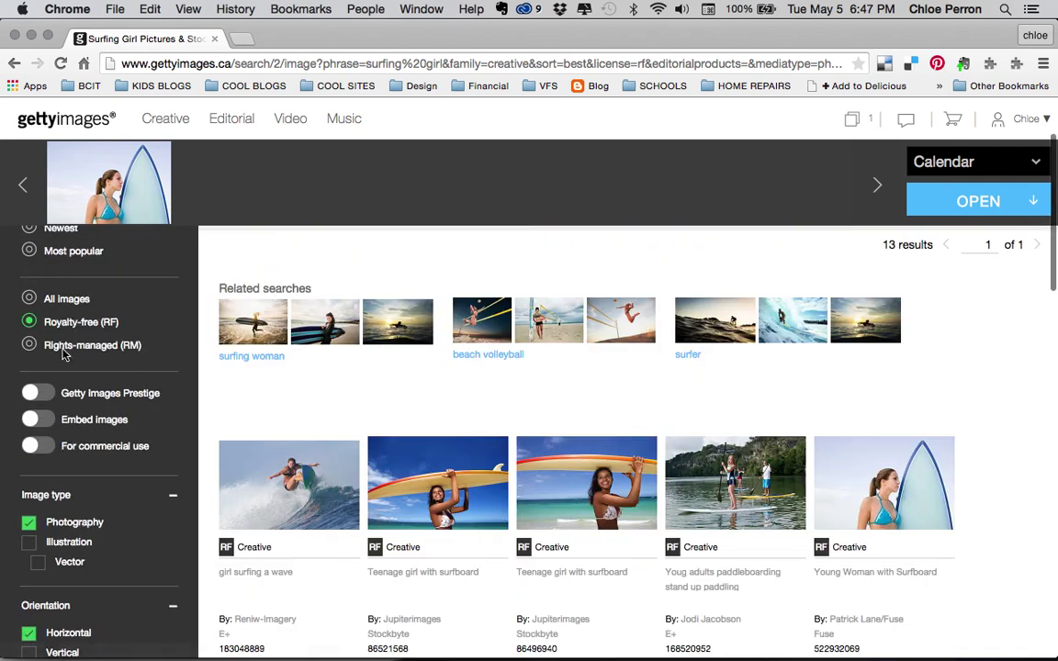
pyautogui.click(29, 300)
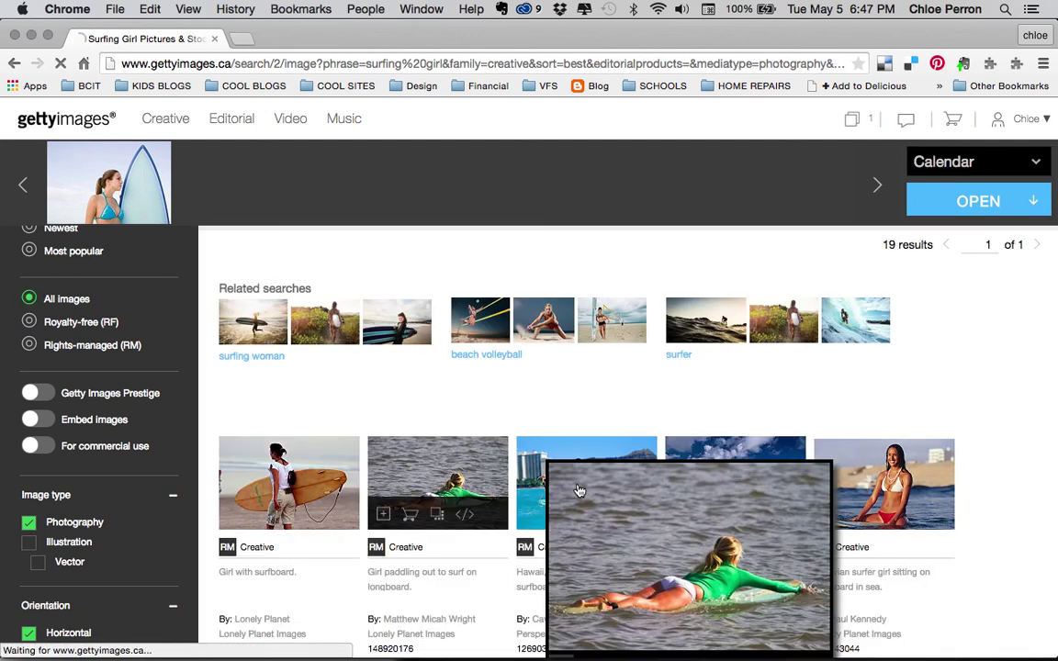
pyautogui.scroll(-4, 1005, 546)
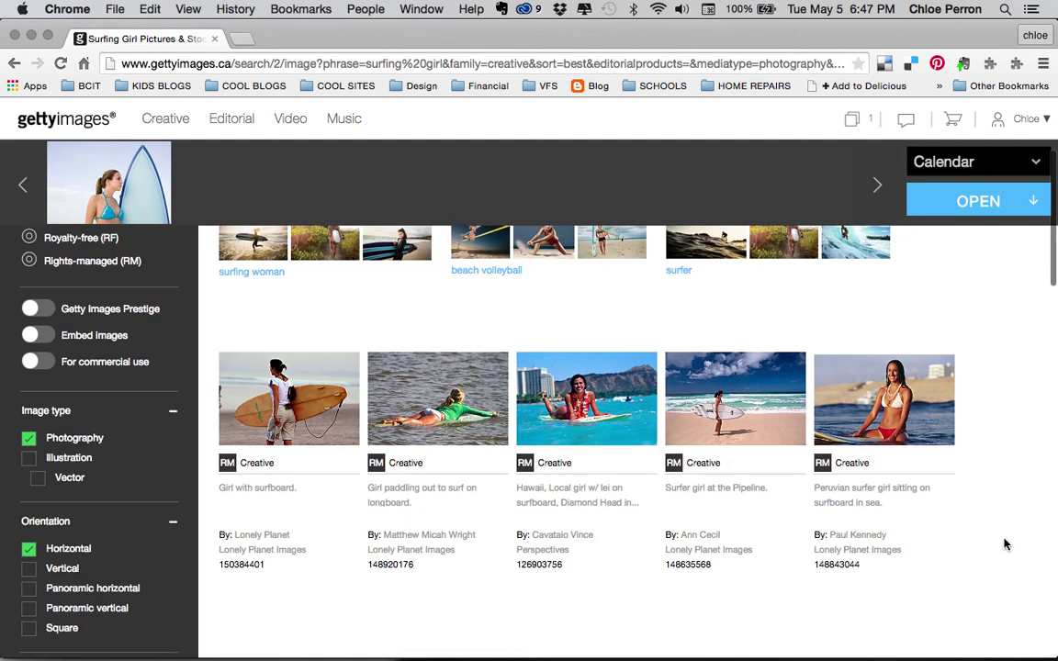
pyautogui.scroll(7, 319, 441)
pyautogui.scroll(-1, 319, 441)
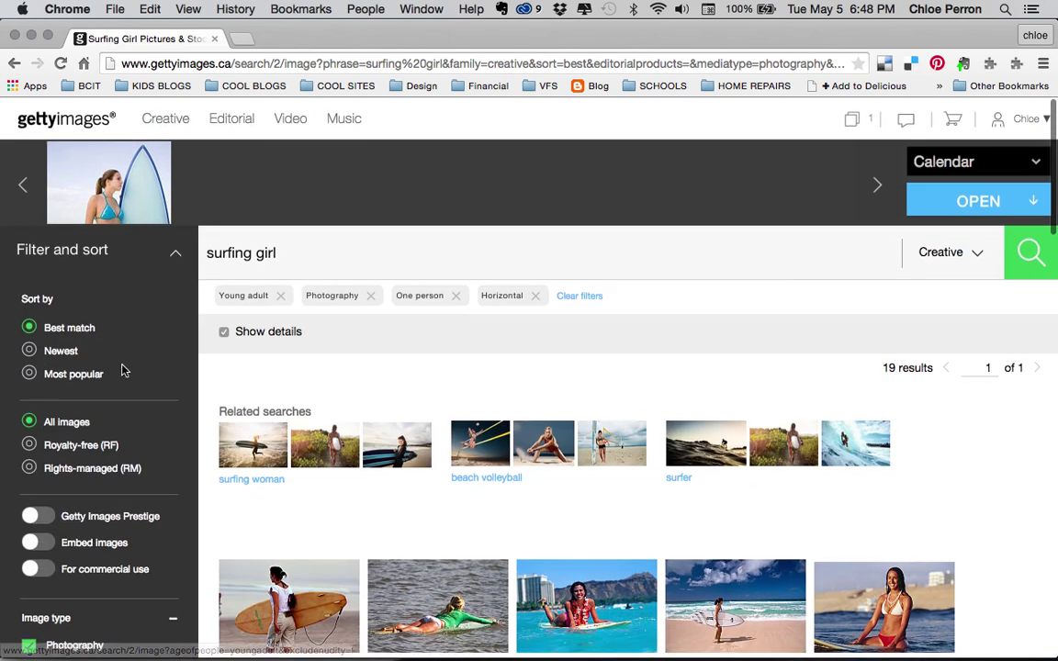
# - Examine the full set of surfing girl results across all license types, down to the iStock suggestions
pyautogui.scroll(-4, 112, 417)
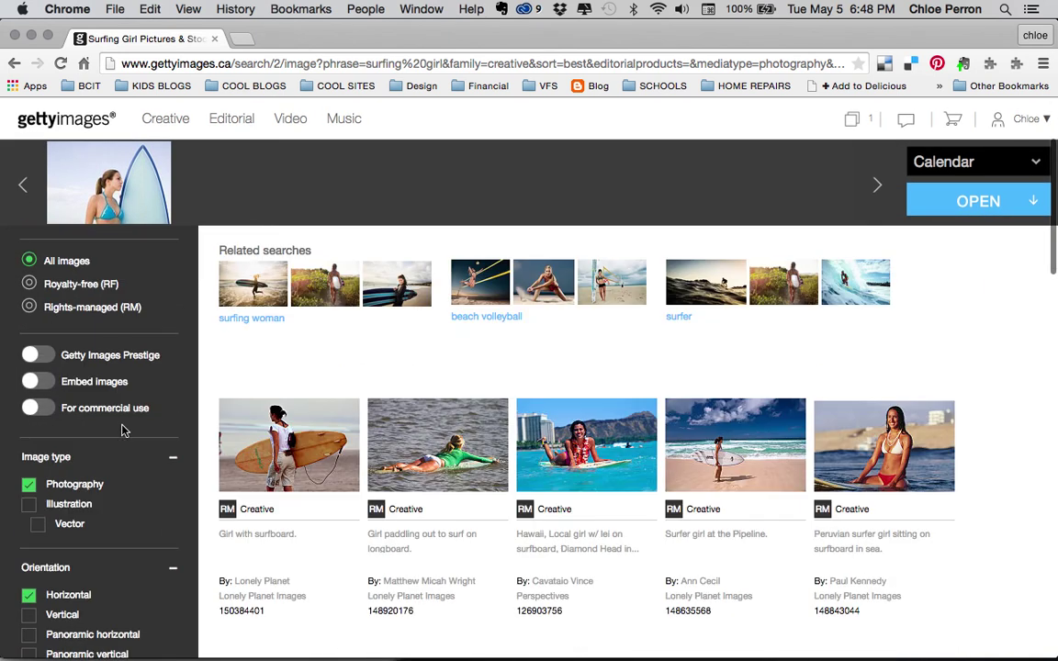
pyautogui.scroll(-6, 124, 430)
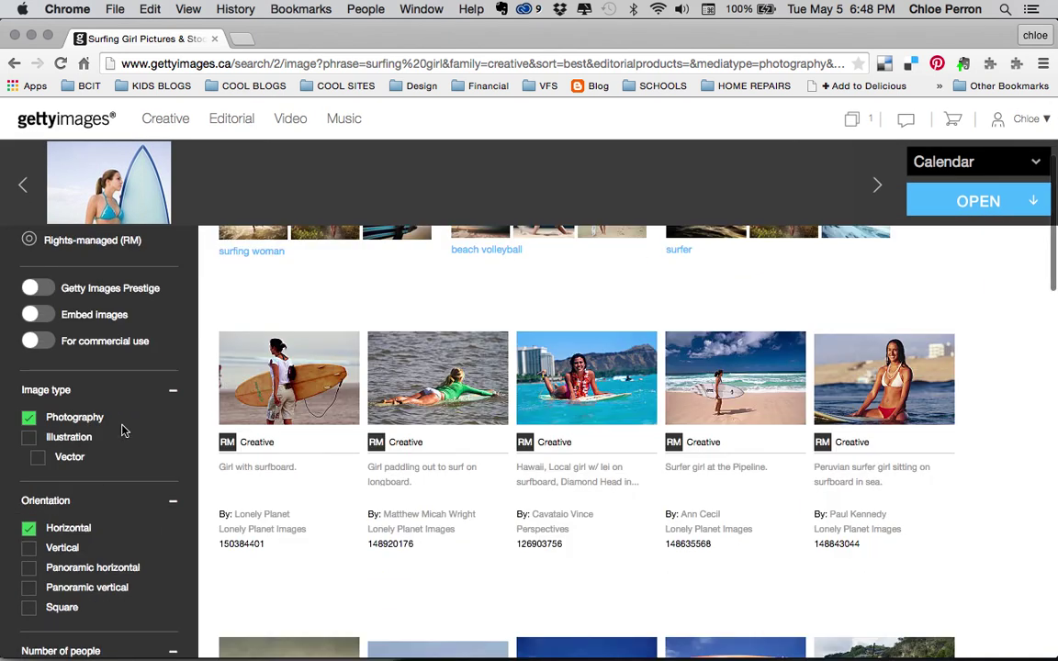
pyautogui.scroll(-6, 124, 432)
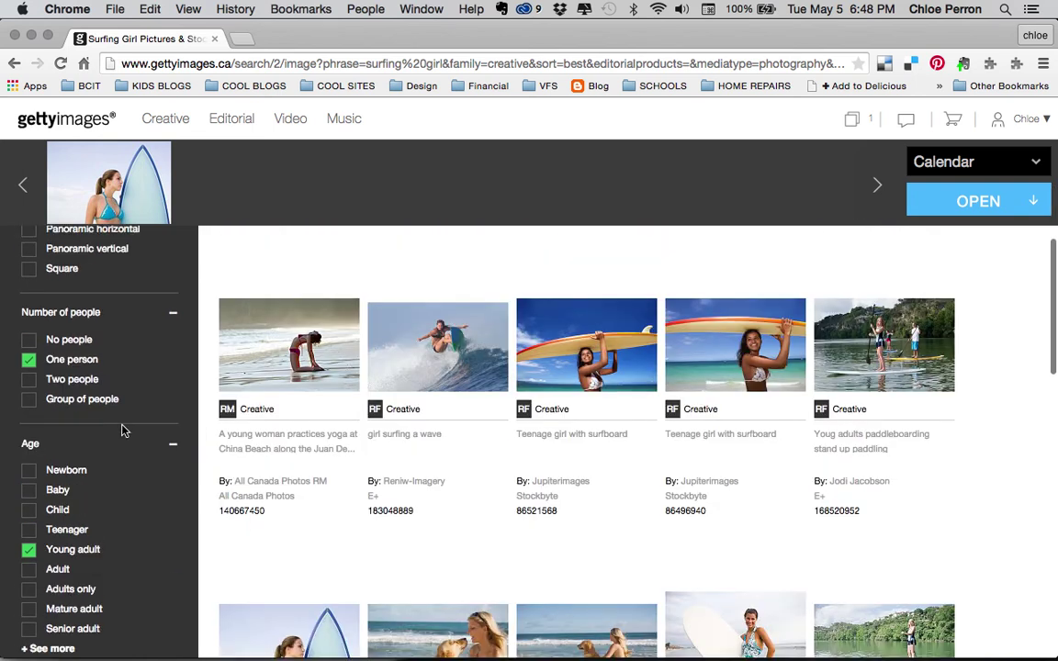
pyautogui.scroll(-4, 124, 432)
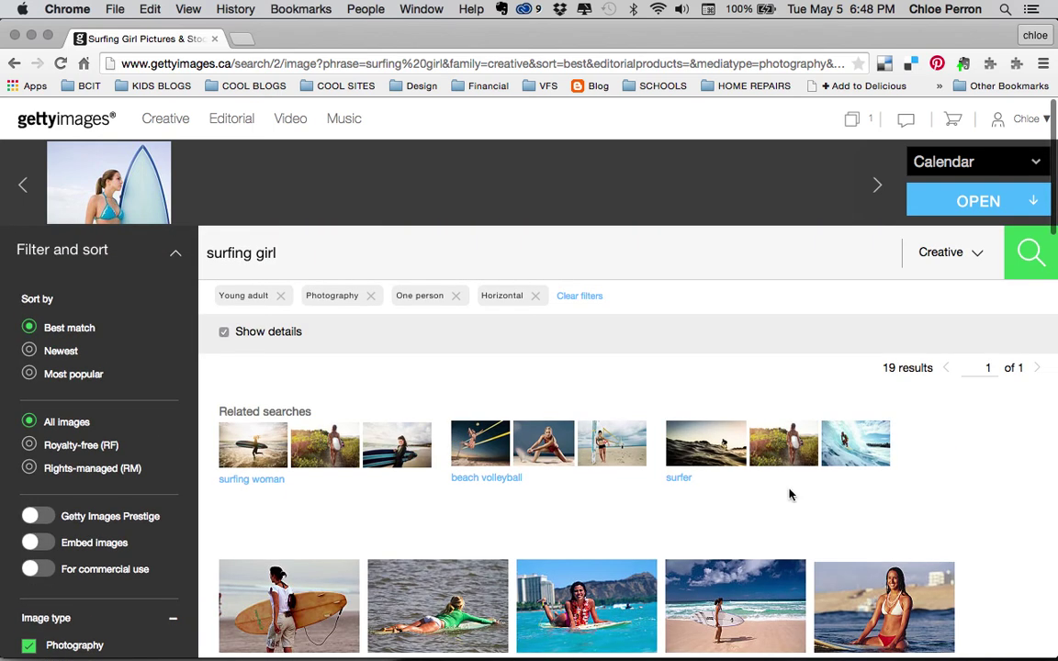
pyautogui.scroll(-3, 790, 494)
pyautogui.scroll(-5, 791, 494)
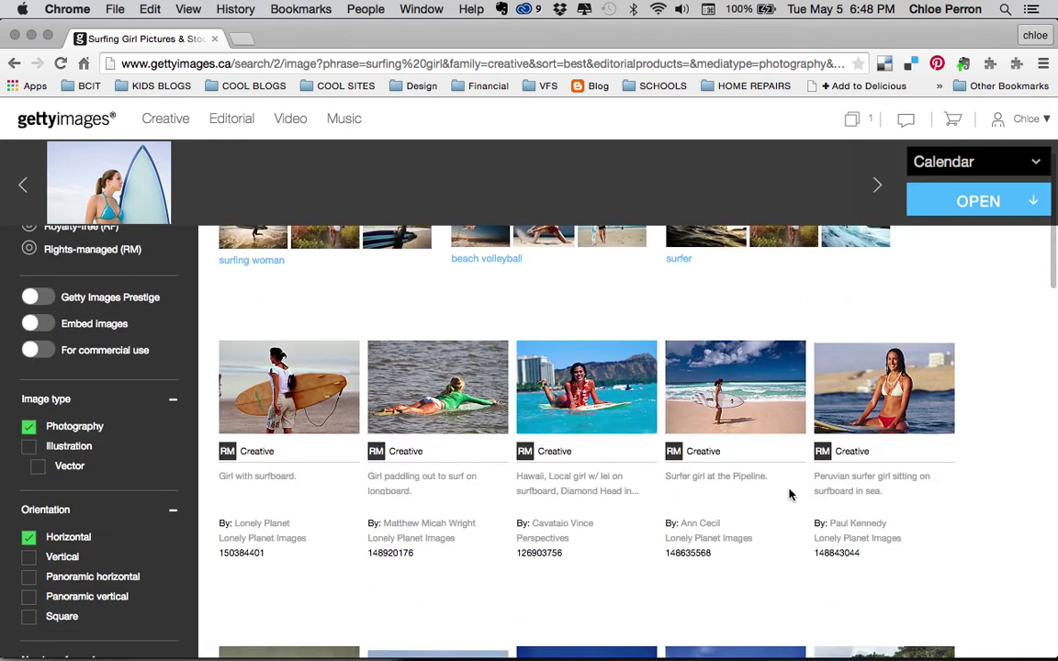
pyautogui.scroll(-6, 790, 494)
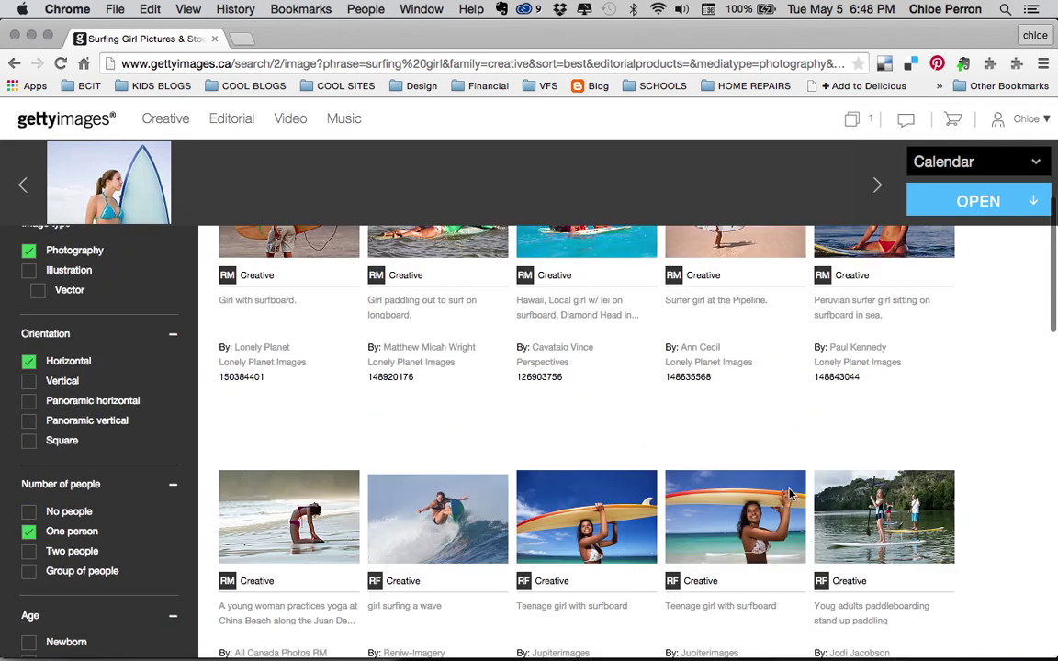
pyautogui.scroll(-1, 500, 542)
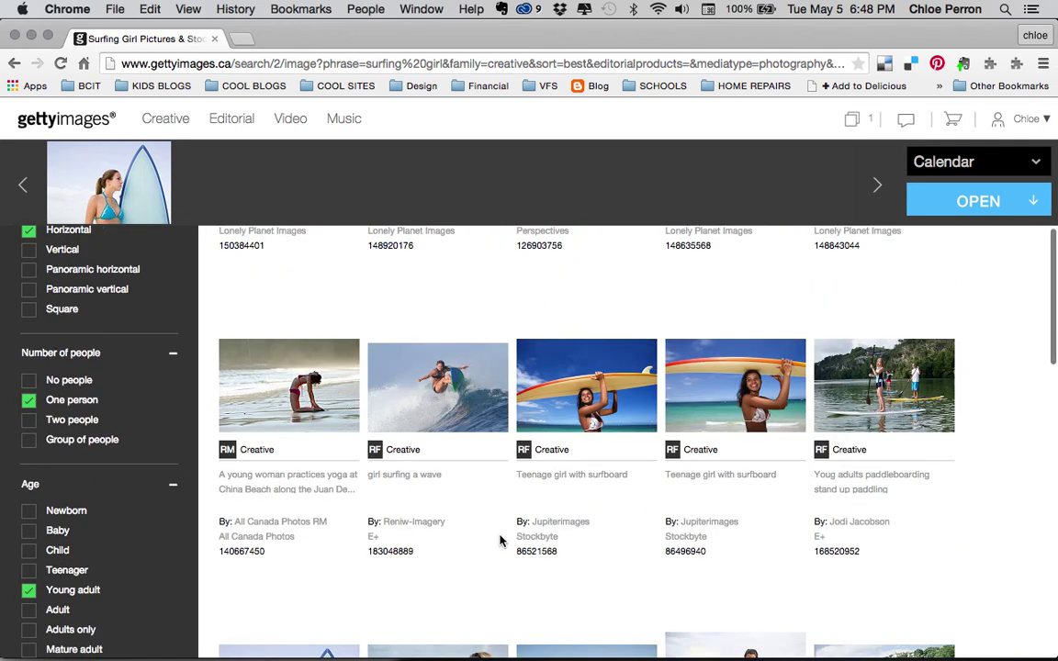
pyautogui.scroll(-7, 500, 542)
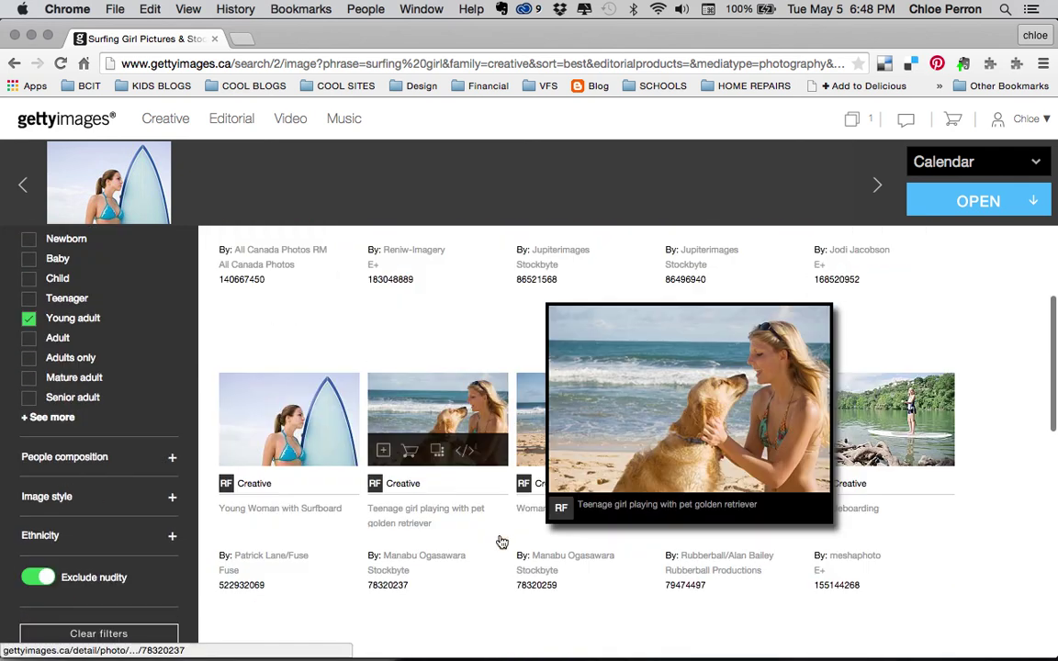
pyautogui.scroll(-8, 501, 542)
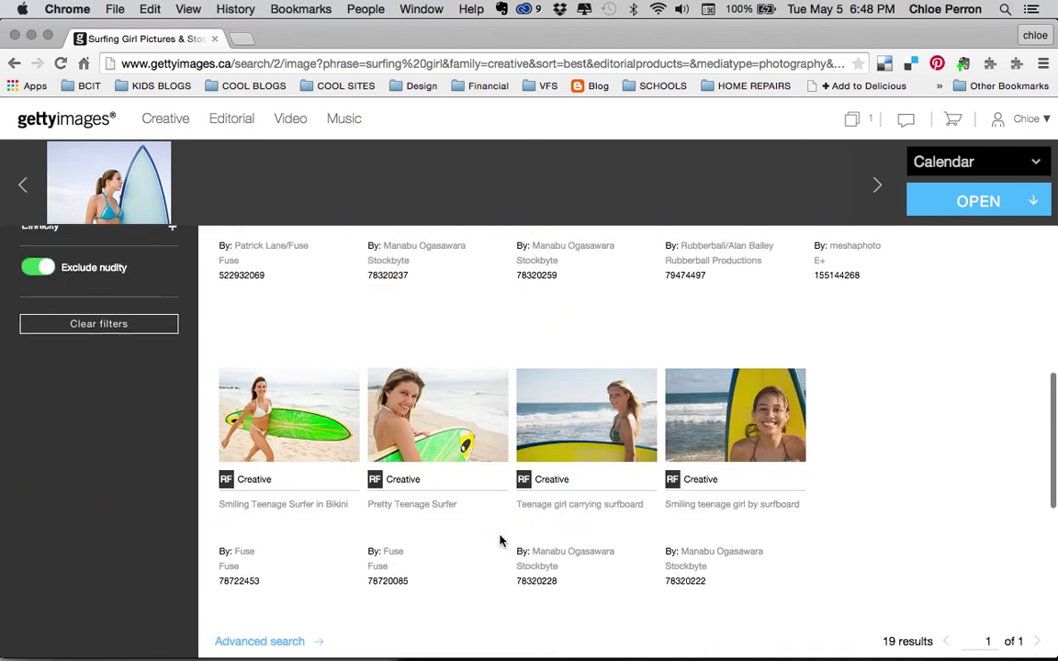
pyautogui.scroll(-8, 501, 542)
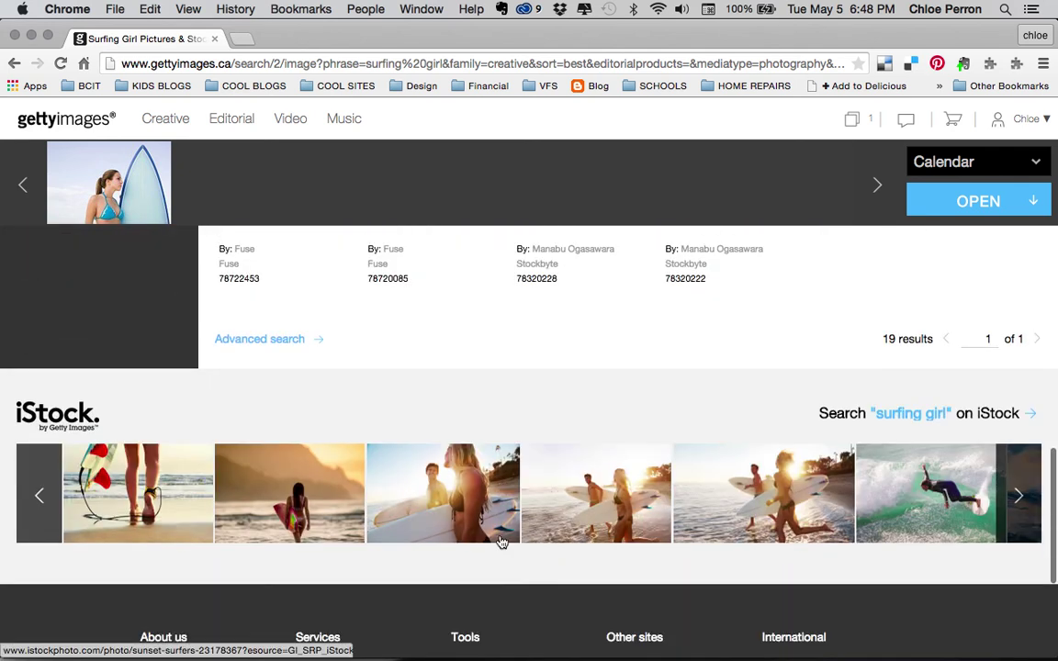
pyautogui.scroll(7, 501, 542)
pyautogui.scroll(20, 501, 542)
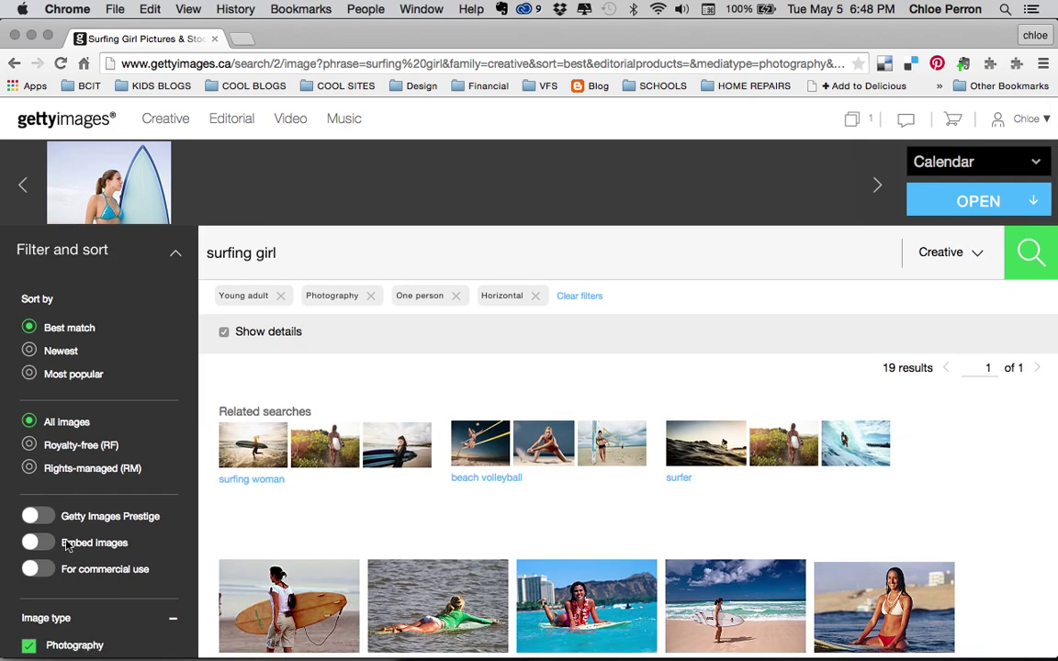
# - Include photos with Two people in the surfing girl results alongside One person
pyautogui.scroll(-3, 66, 546)
pyautogui.scroll(-6, 66, 546)
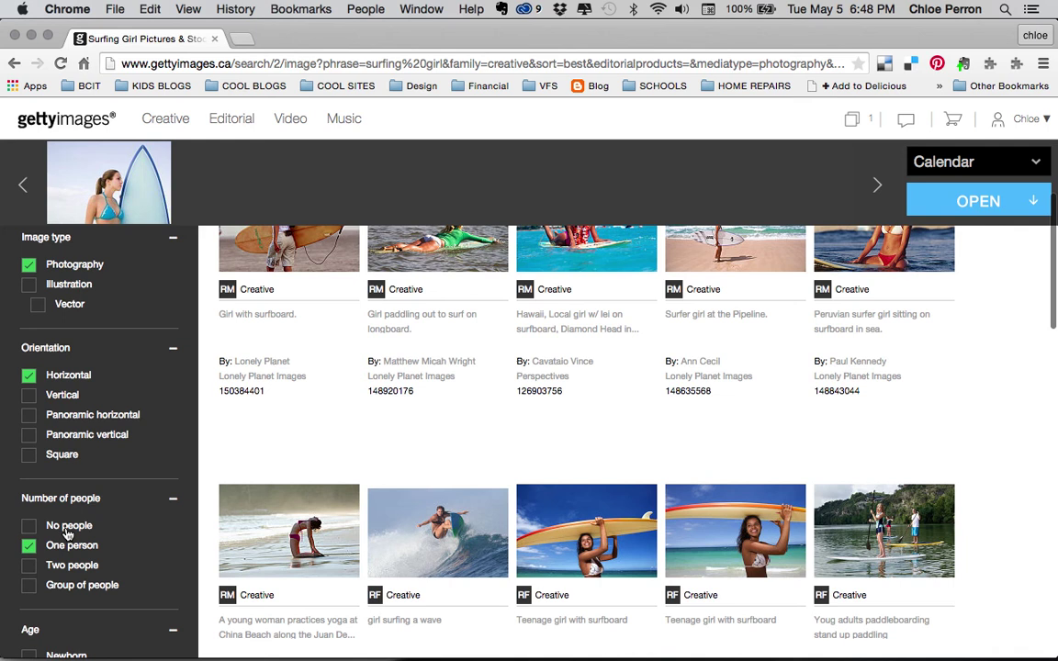
pyautogui.scroll(-2, 66, 535)
pyautogui.click(73, 477)
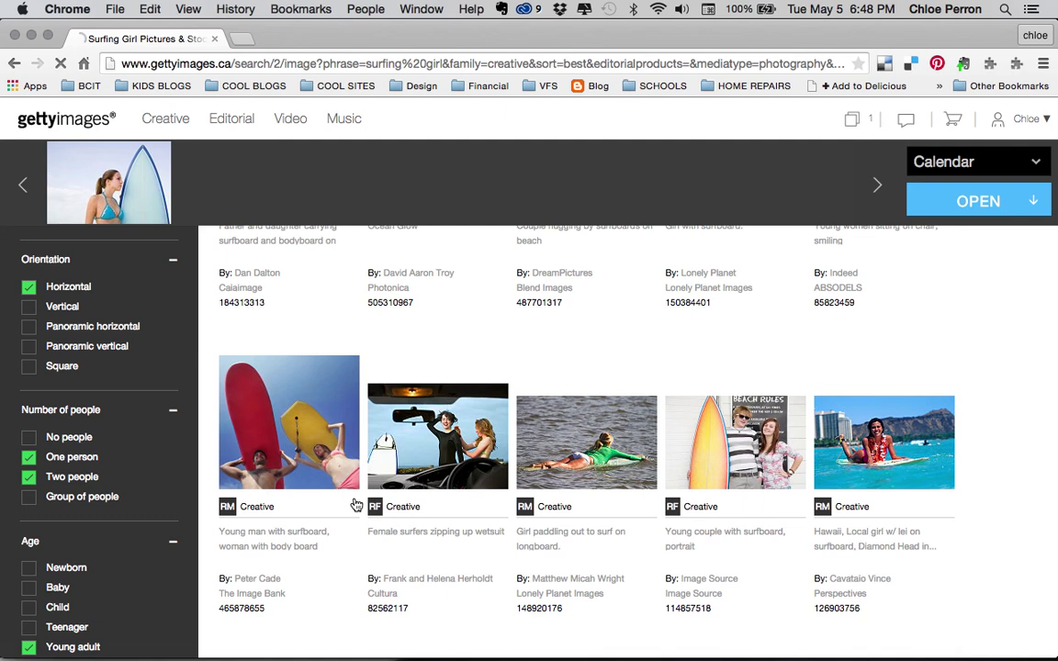
# - Add the "Young man with surfboard, woman with body board" photo to the Calendar board
pyautogui.scroll(2, 356, 504)
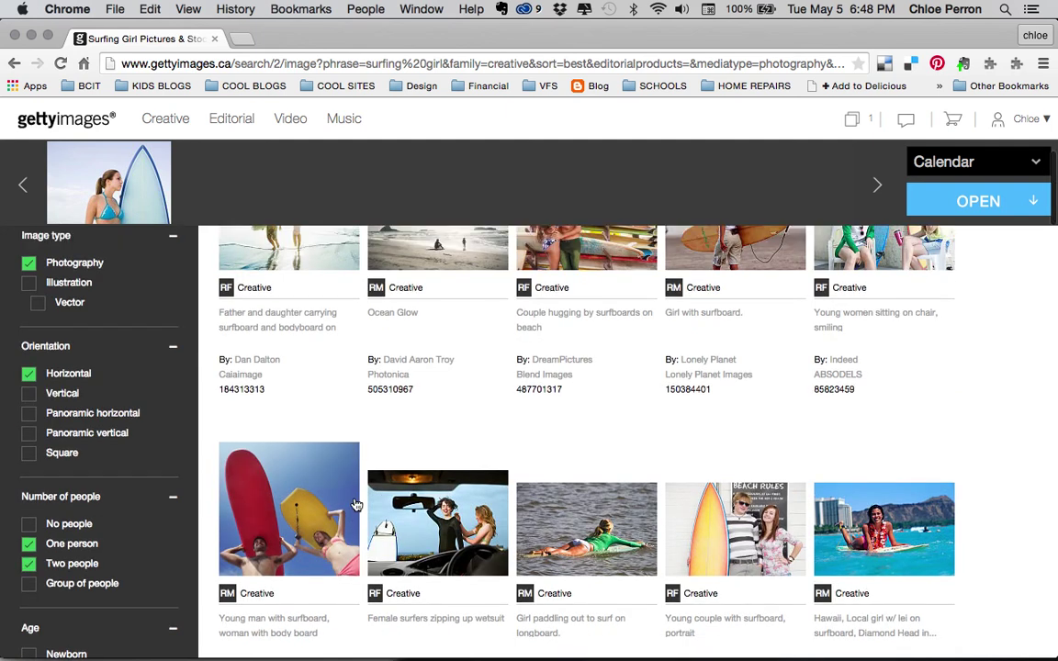
pyautogui.scroll(-5, 322, 478)
pyautogui.moveTo(236, 373)
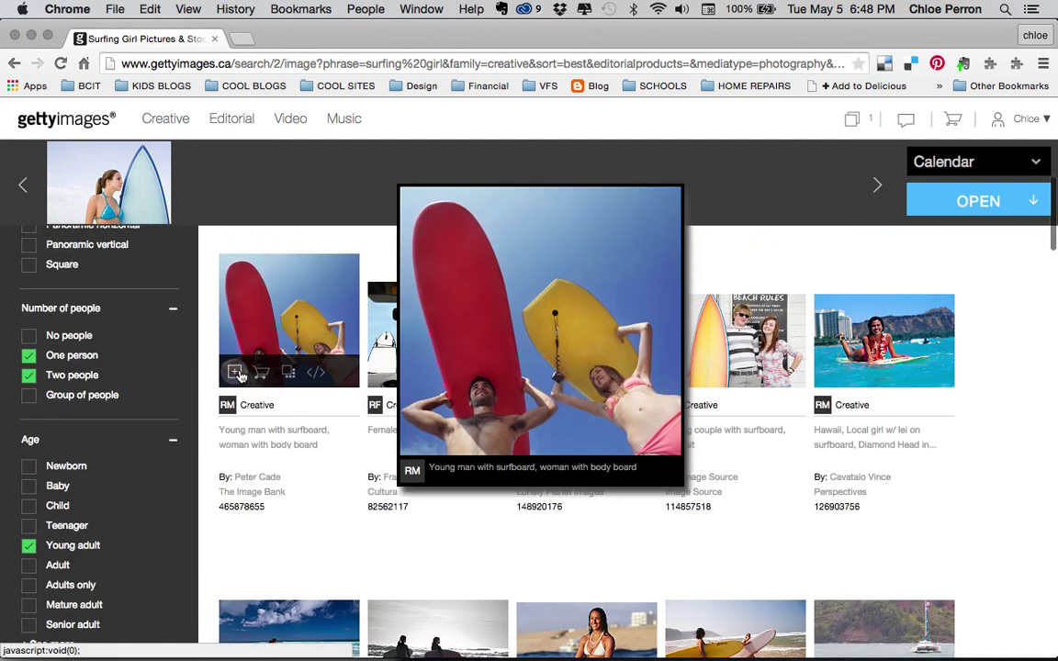
pyautogui.click(236, 374)
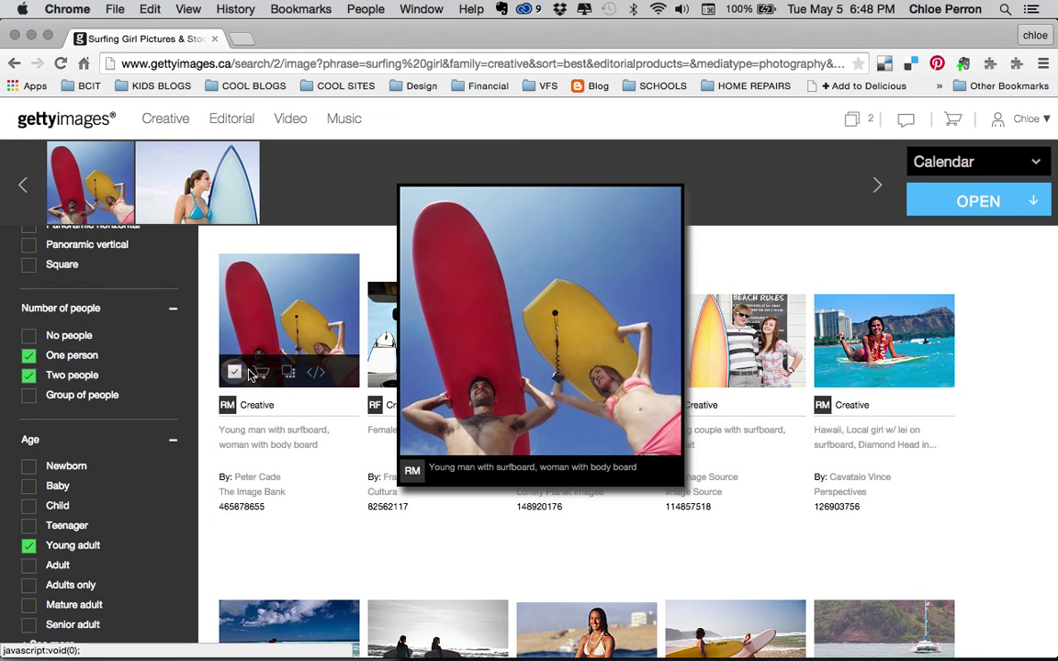
# - Add the "Ocean Glow" beach photo from the first row of results to the Calendar board
pyautogui.scroll(10, 351, 380)
pyautogui.scroll(4, 350, 378)
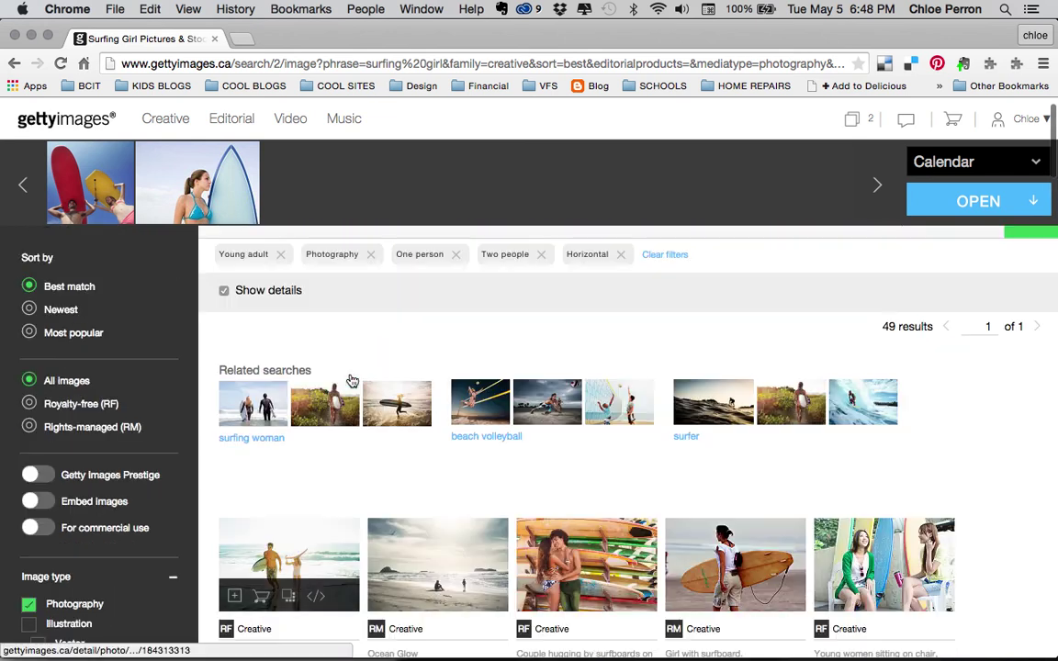
pyautogui.scroll(-3, 354, 386)
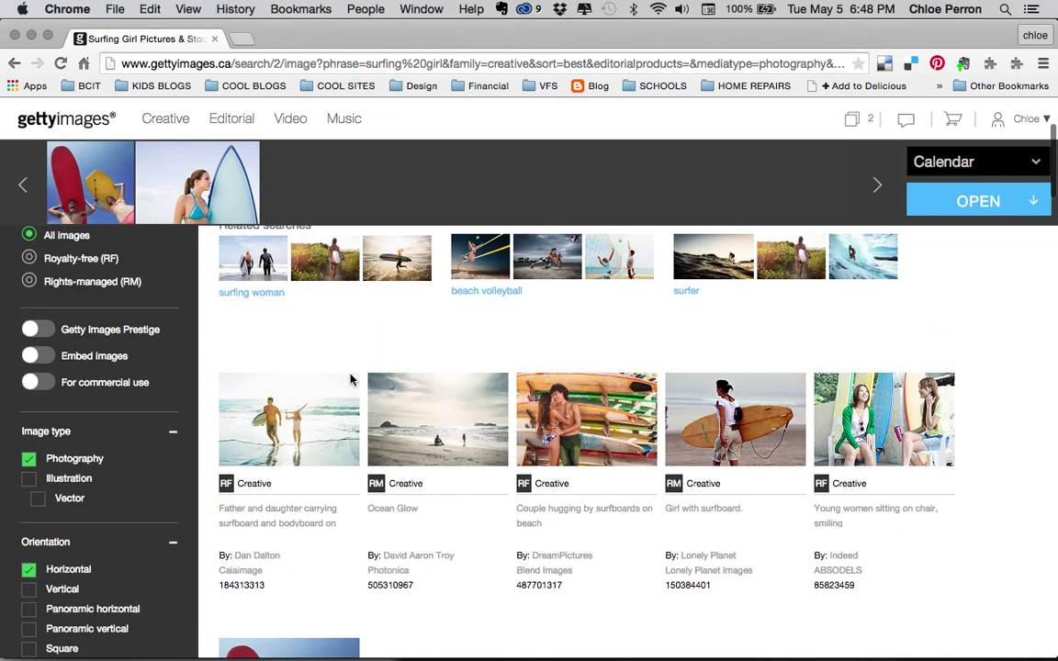
pyautogui.click(383, 450)
# - Add the "Surfers stand with boards on beach, conversing" photo to the Calendar board
pyautogui.scroll(-8, 539, 497)
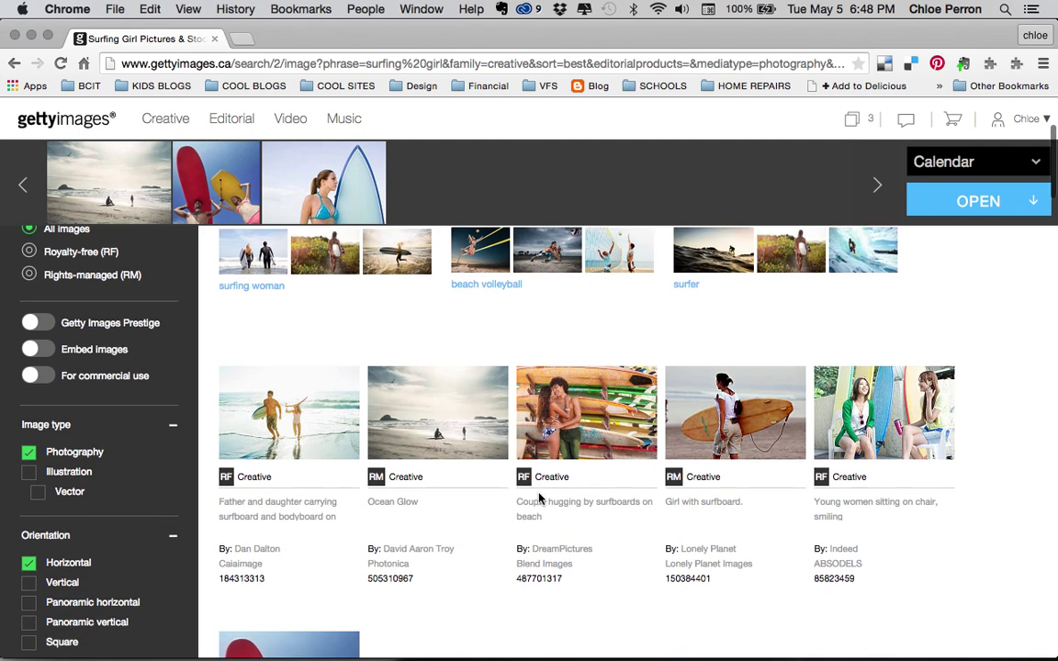
pyautogui.scroll(-3, 539, 499)
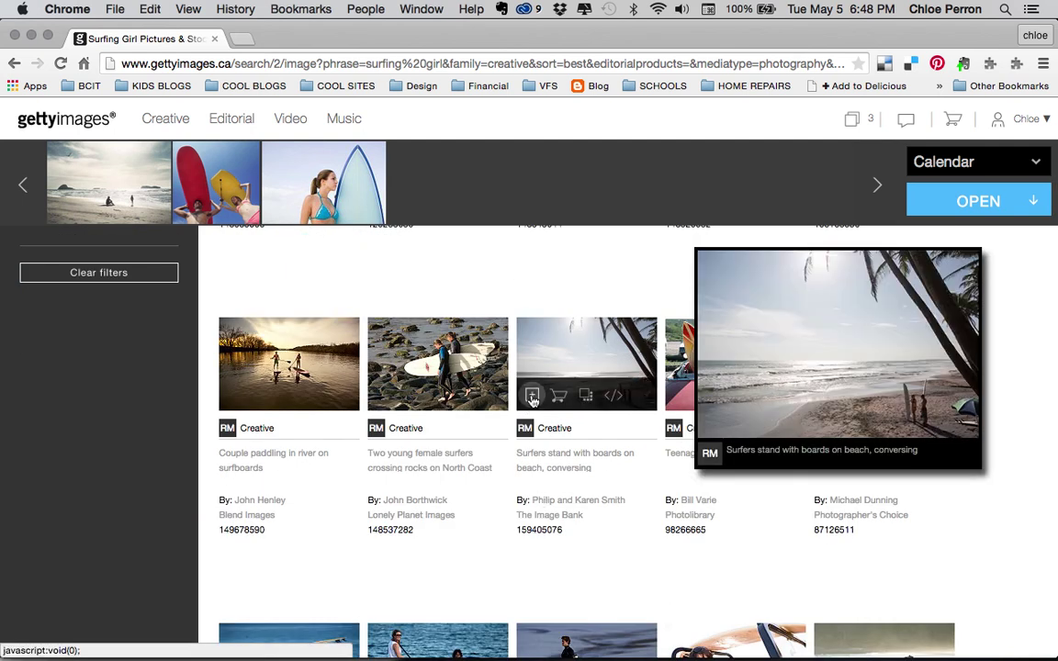
pyautogui.click(532, 395)
# - Examine the remaining surfing girl results for further candidates, down to the end of the page
pyautogui.scroll(-3, 568, 475)
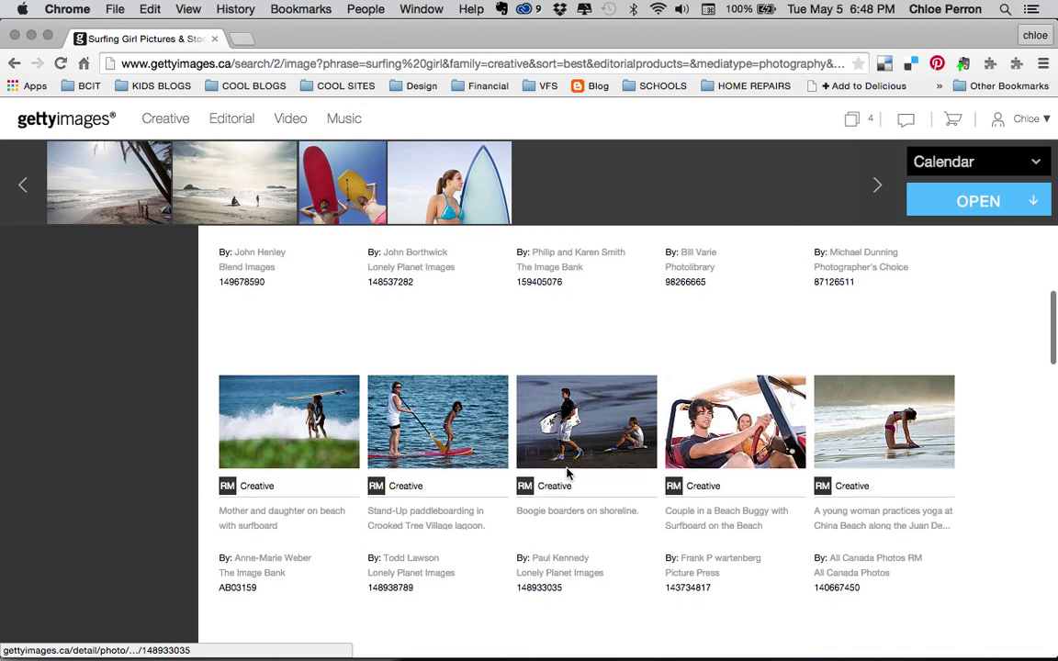
pyautogui.scroll(-5, 567, 473)
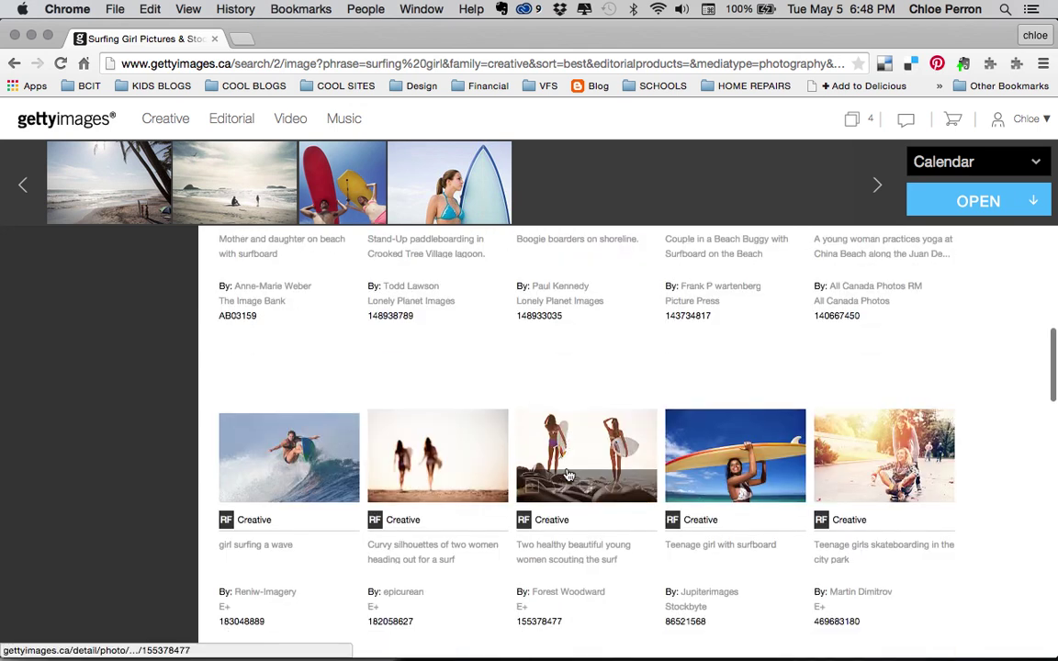
pyautogui.scroll(-4, 567, 473)
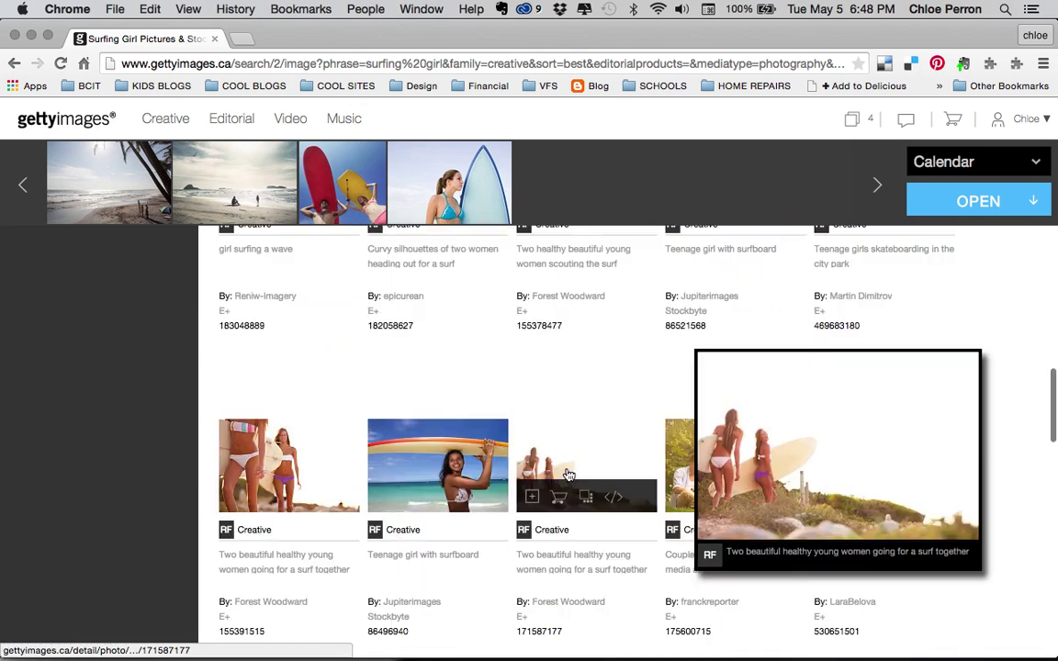
pyautogui.scroll(-3, 568, 475)
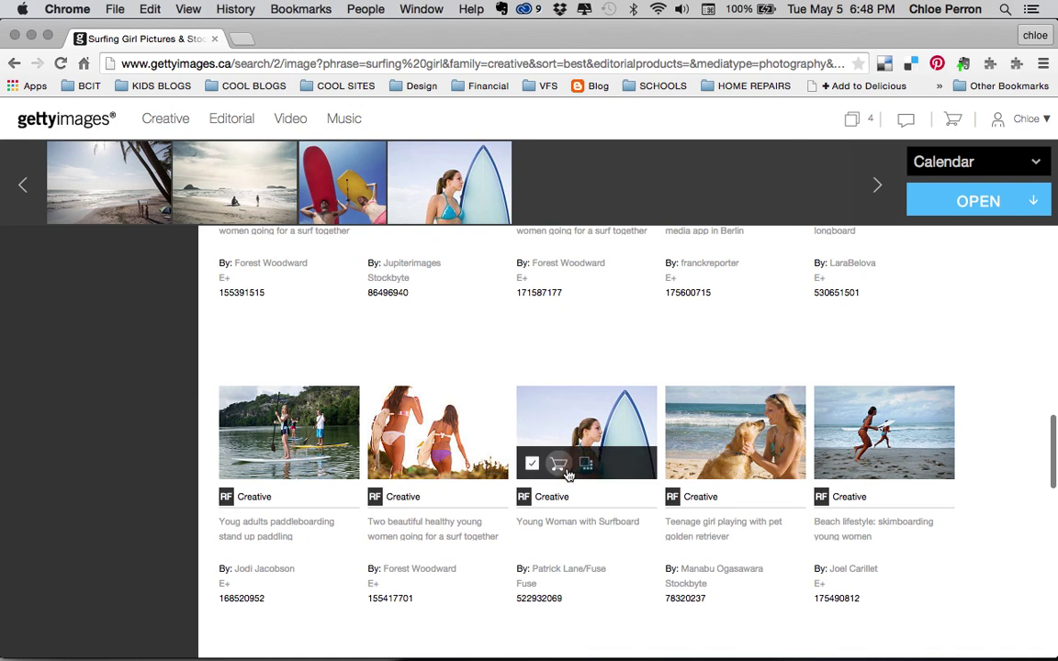
pyautogui.scroll(-4, 569, 475)
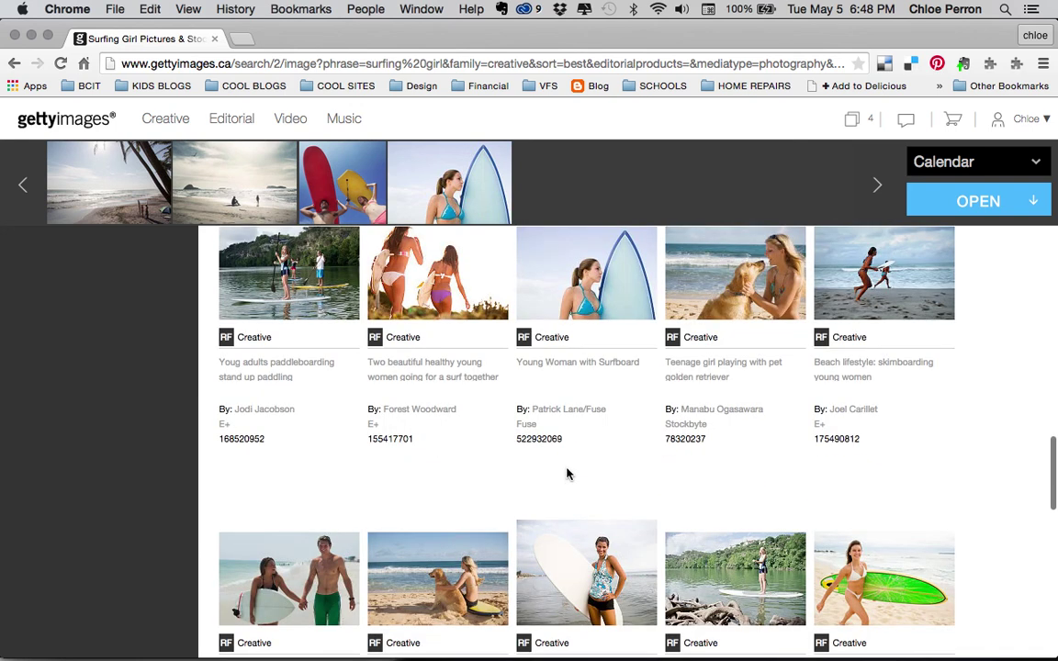
pyautogui.scroll(-4, 567, 474)
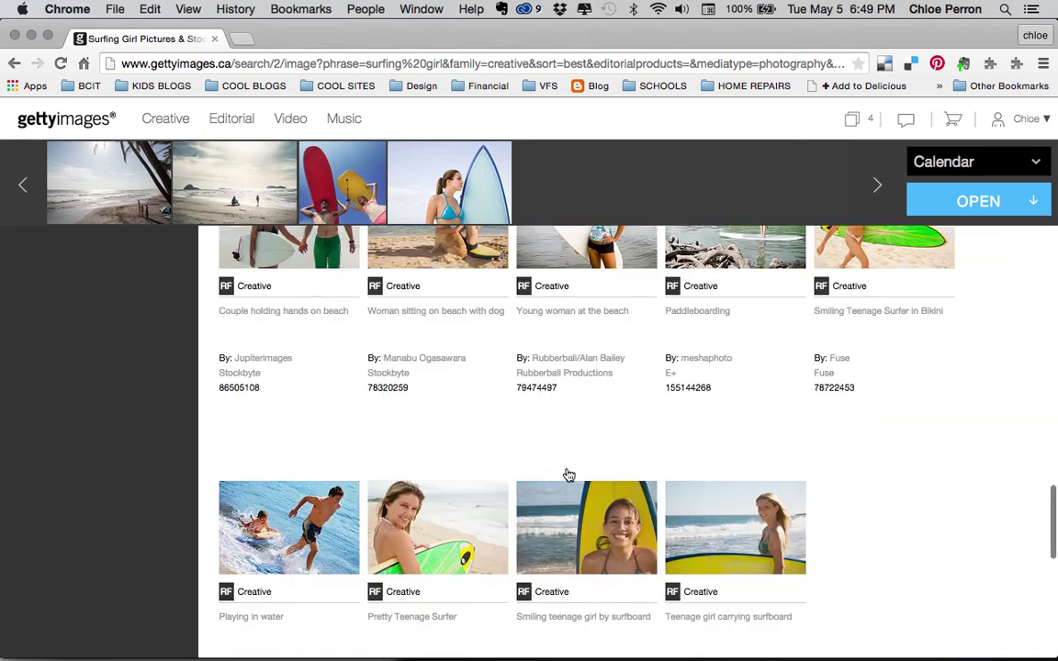
pyautogui.scroll(-3, 569, 475)
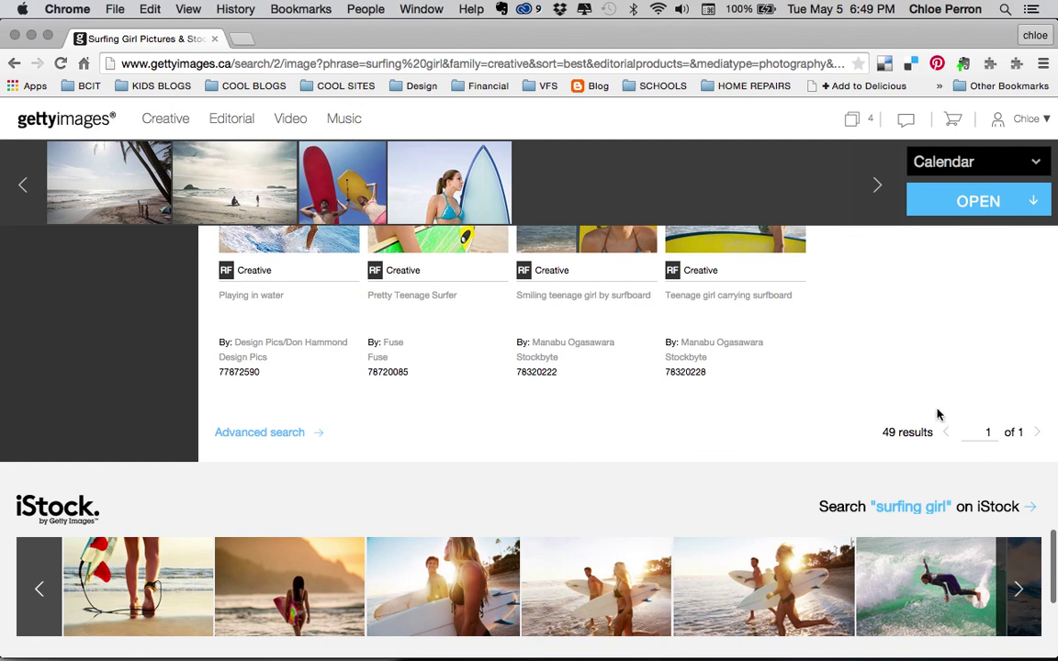
# - Open the Calendar board and bring up the detail page of its saved "Ocean Glow" photo
pyautogui.click(988, 201)
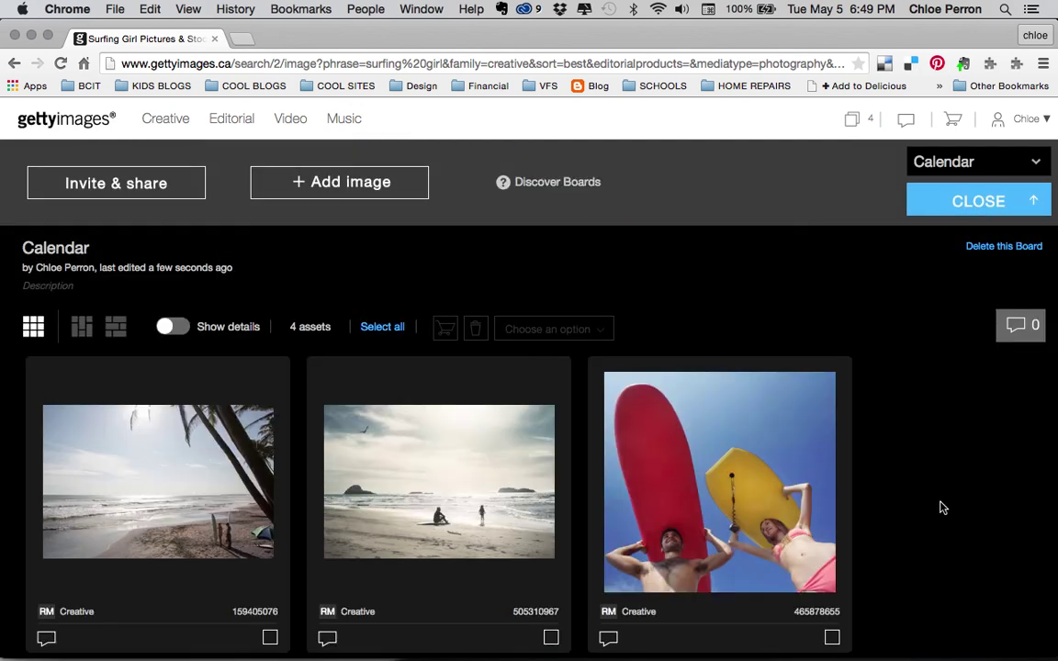
pyautogui.scroll(-2, 942, 507)
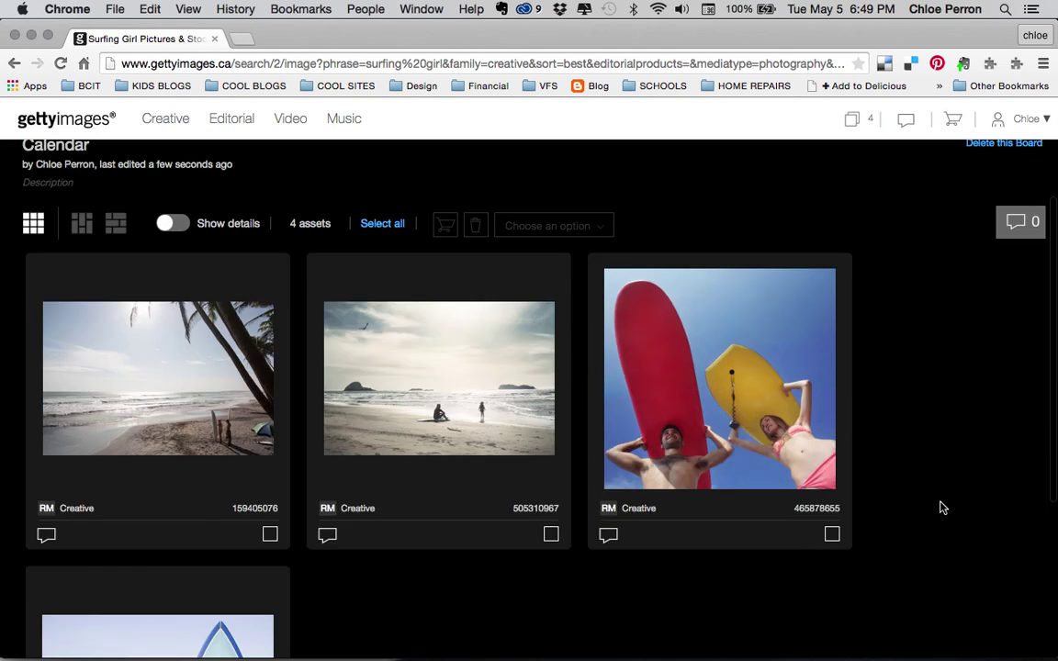
pyautogui.scroll(-2, 942, 507)
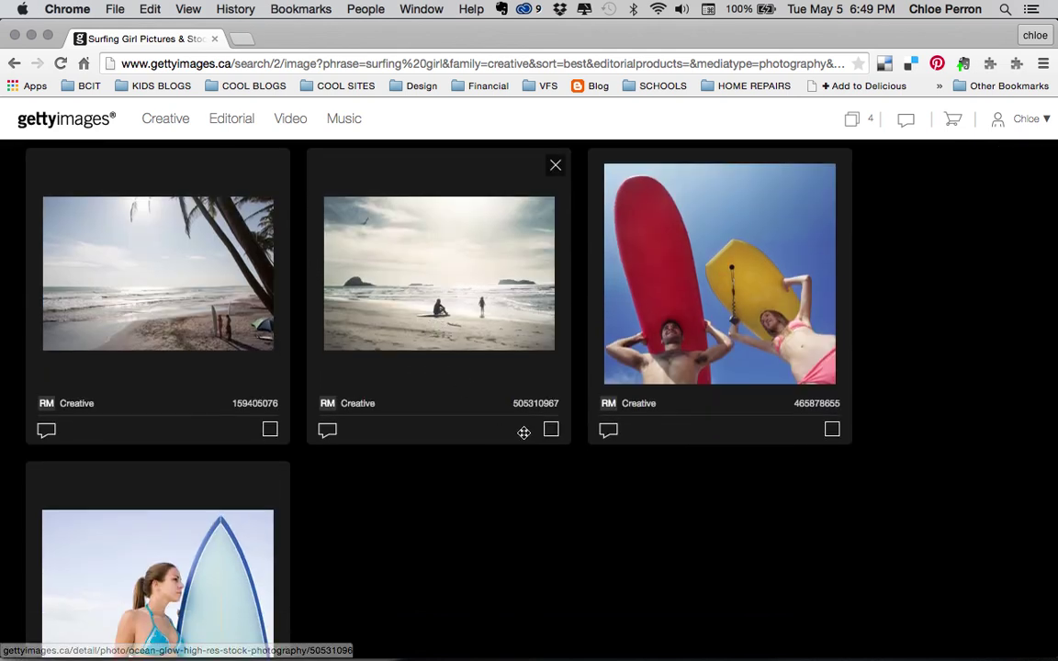
pyautogui.click(514, 317)
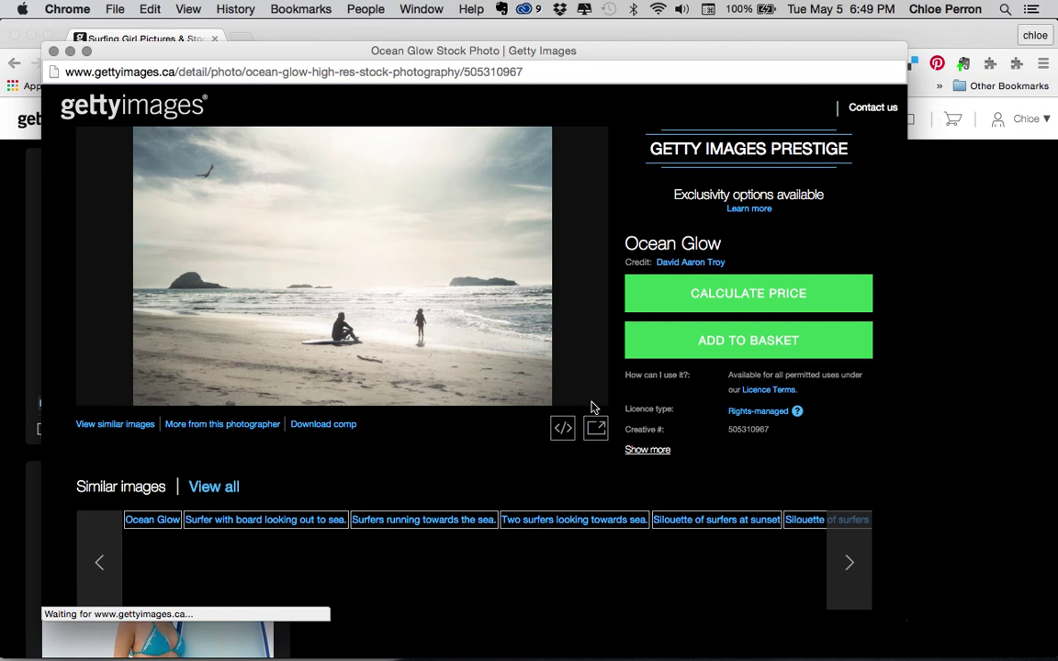
# - Download the comp of "Ocean Glow", accepting the licence agreement, and show the file 505310967.jpg in Finder
pyautogui.click(324, 428)
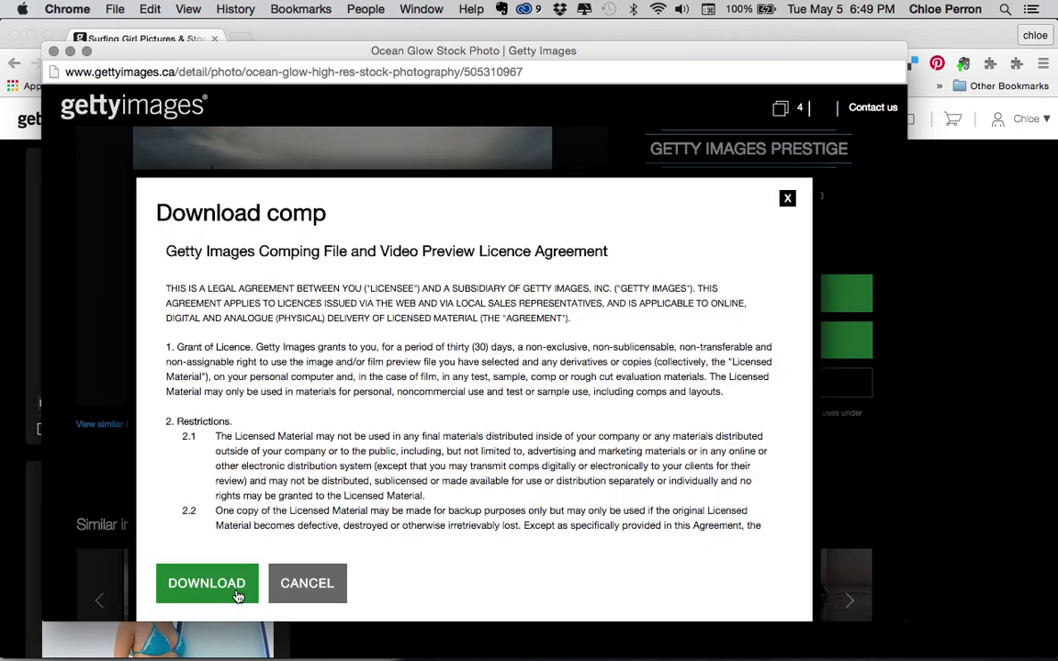
pyautogui.click(224, 593)
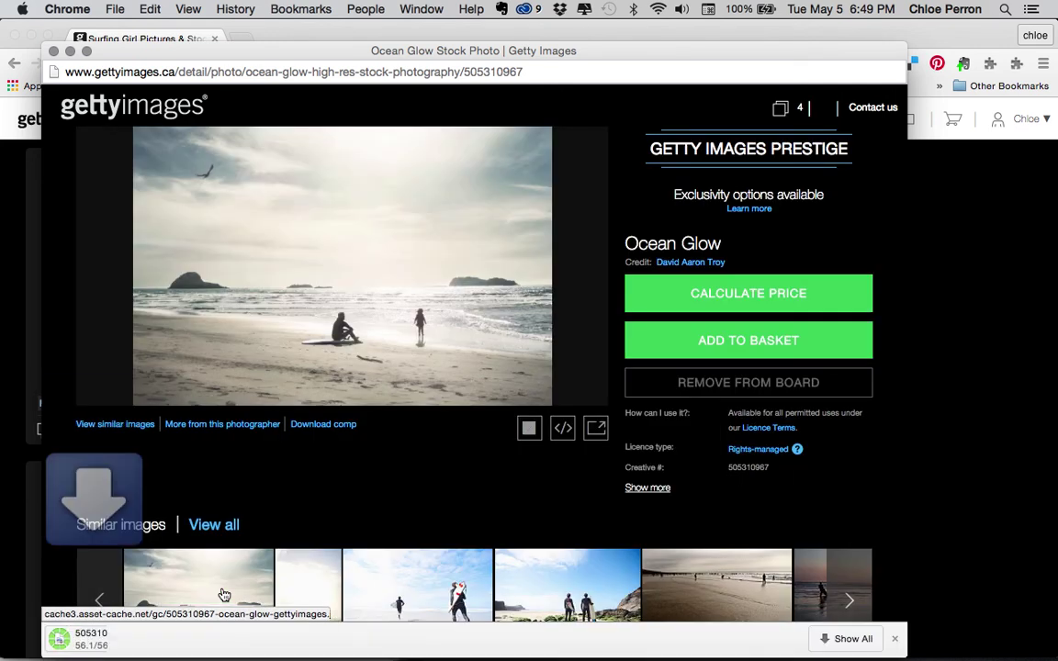
pyautogui.click(206, 646)
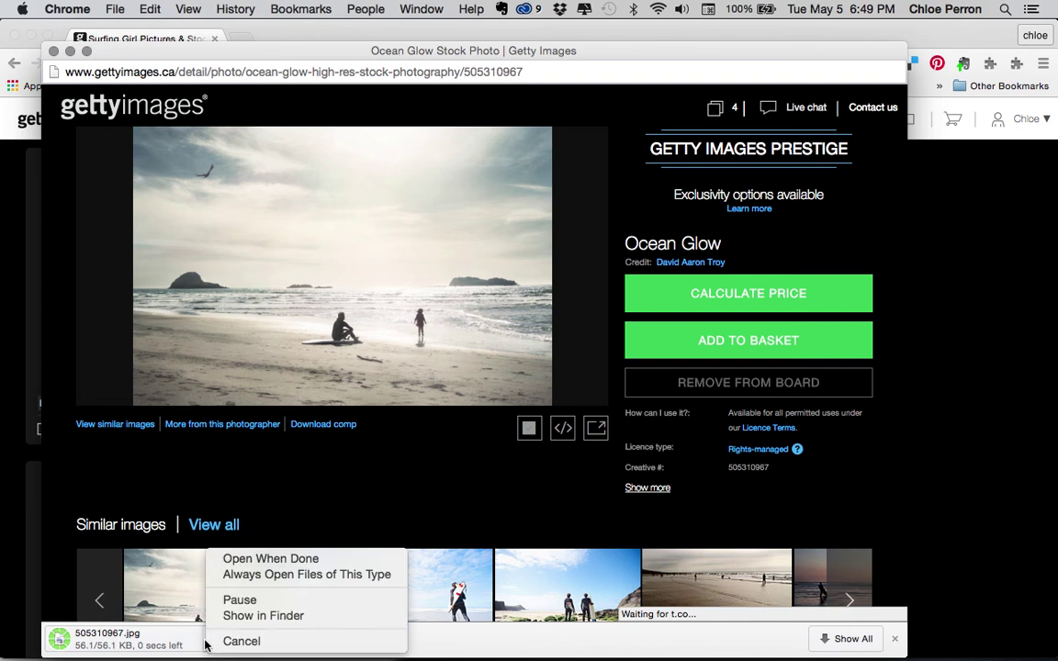
pyautogui.click(226, 618)
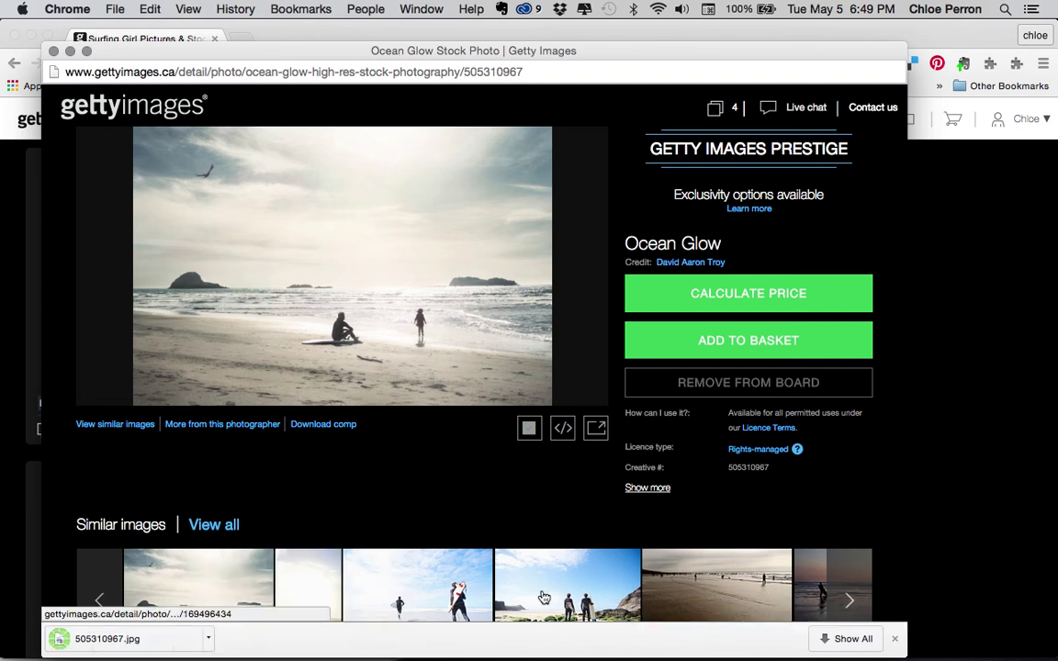
pyautogui.click(207, 639)
pyautogui.click(225, 618)
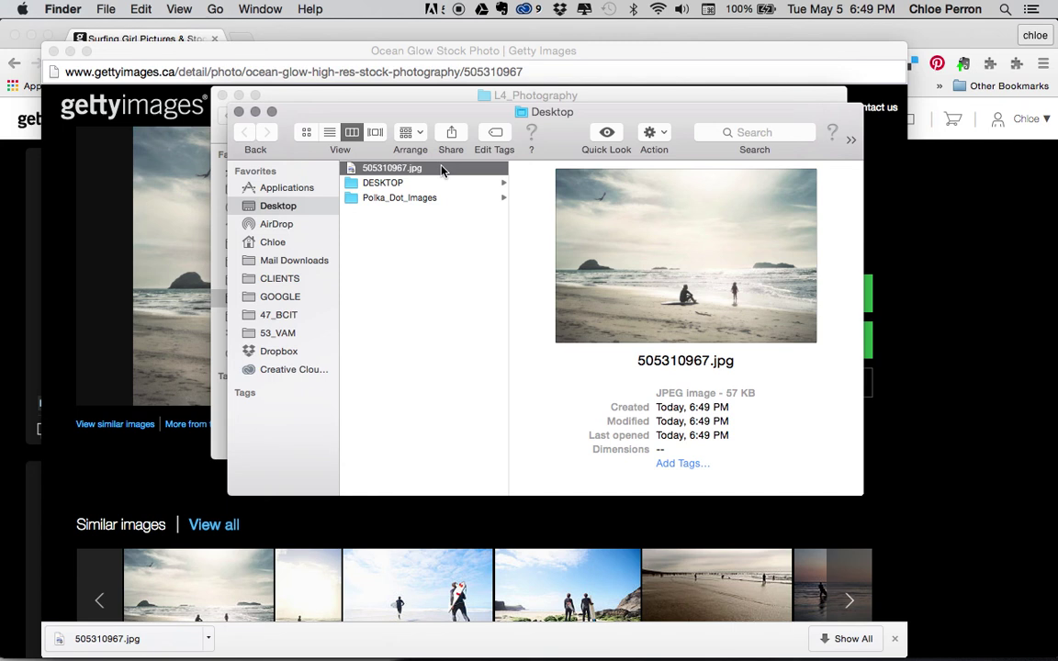
# - Switch to Photography_Handout.pdf in Acrobat to read the Stock Imagery Sites section
pyautogui.press('super+Tab')
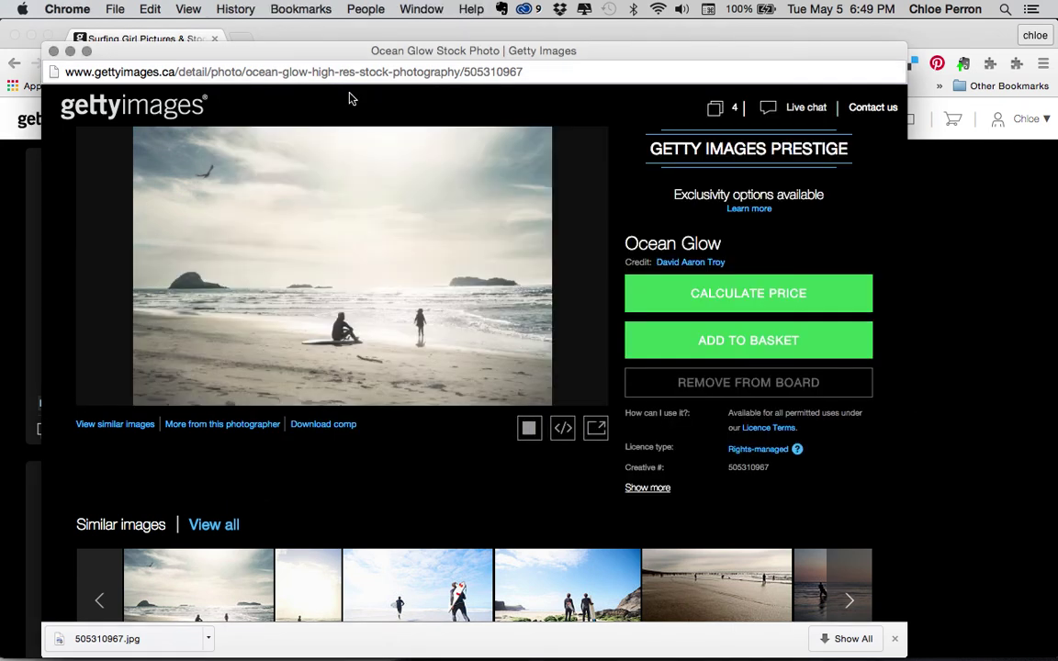
pyautogui.press('super+Tab')
pyautogui.press('super+shift+Tab')
pyautogui.press('super+Tab')
pyautogui.press('super+Tab')
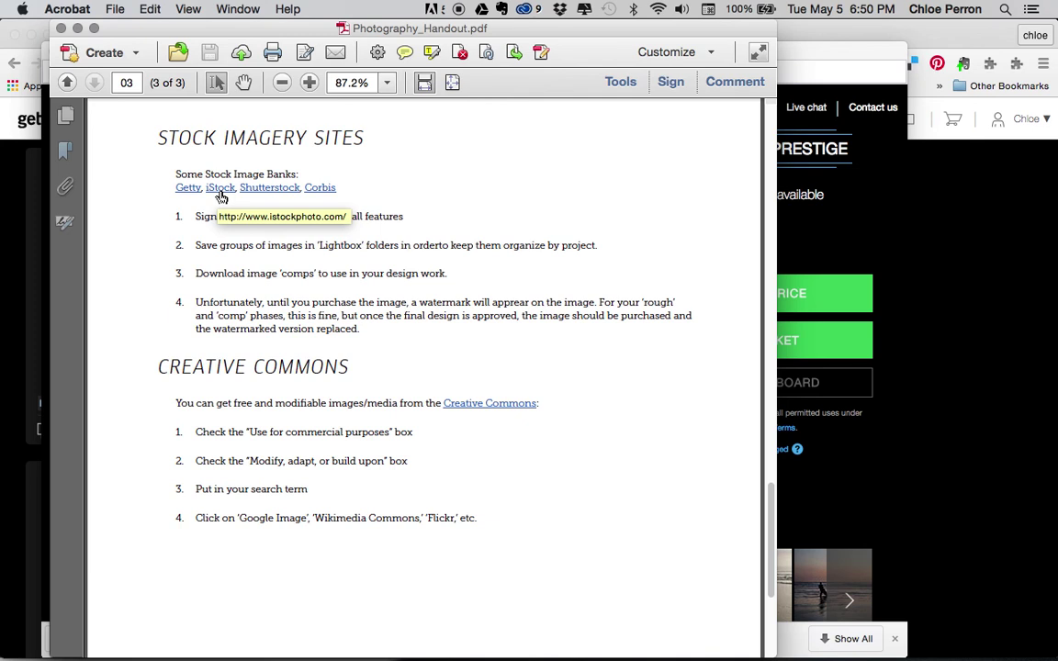
pyautogui.press('super+Tab')
pyautogui.press('super+Tab')
pyautogui.press('super+Tab')
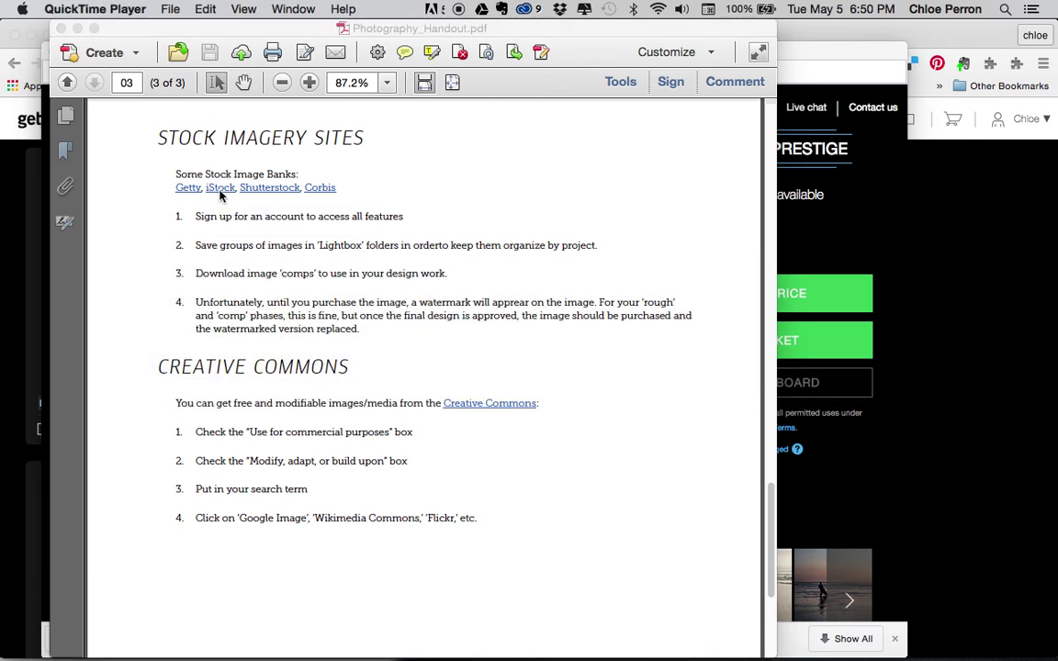